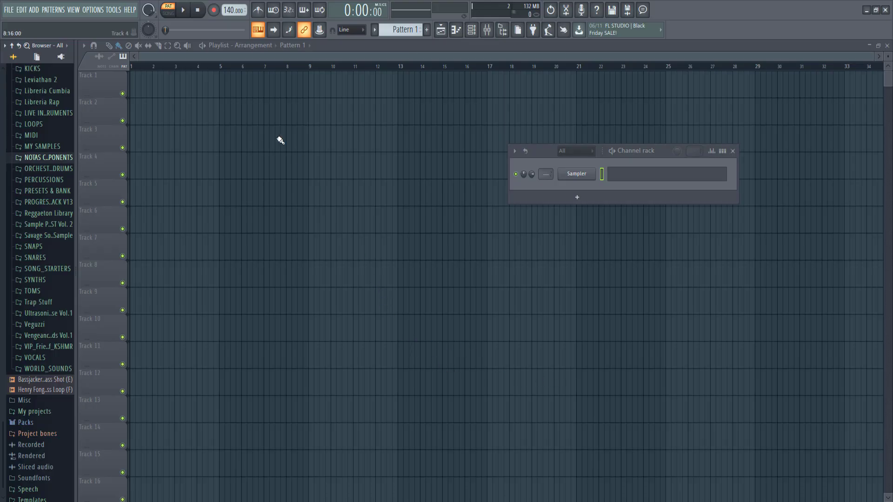
Set the project tempo to 128 BPM
scroll(226, 13, "down", 1)
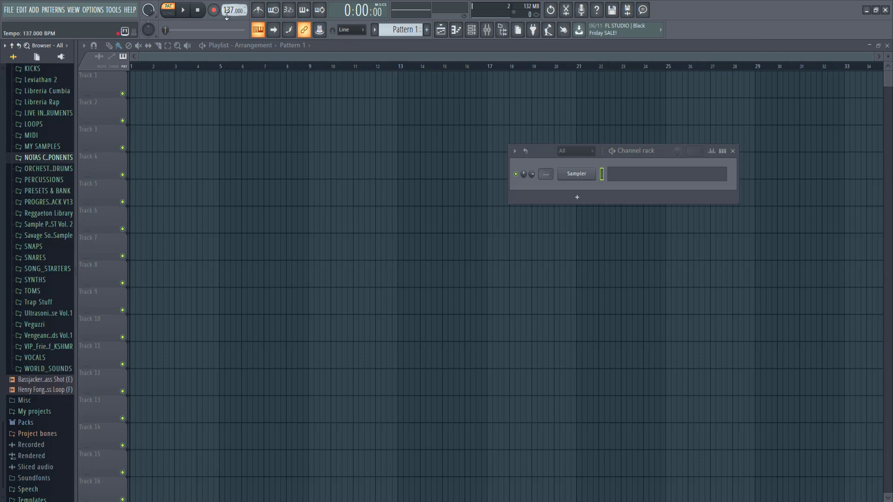
scroll(227, 13, "down", 4)
right_click(576, 175)
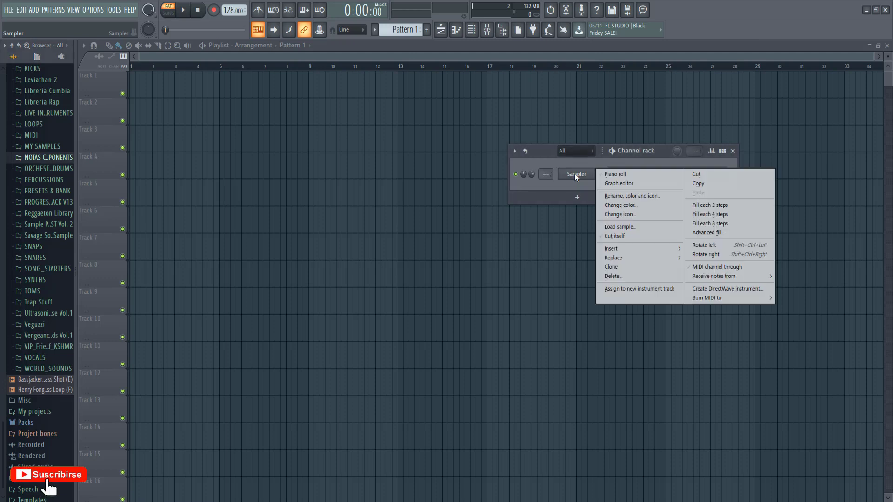
left_click(624, 275)
left_click(504, 292)
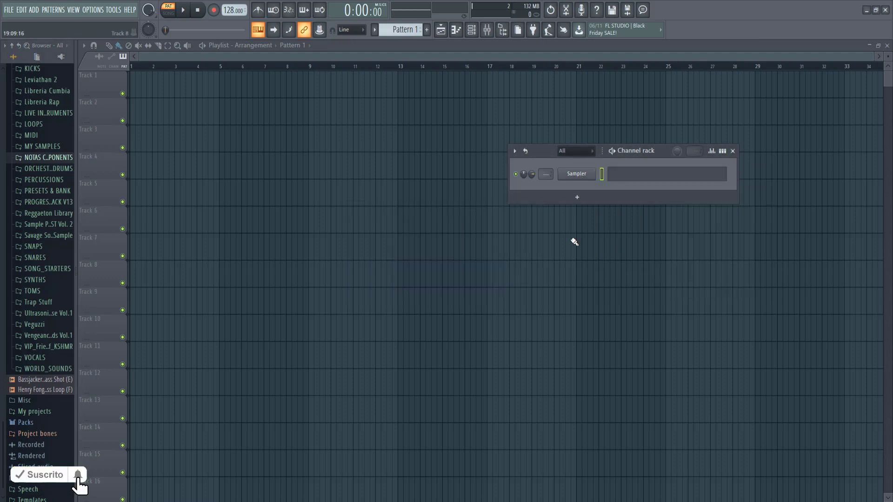
left_click(577, 197)
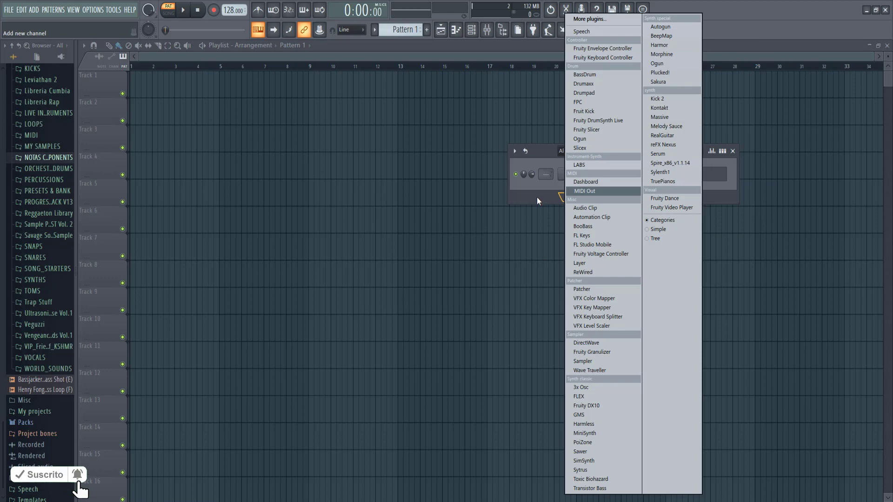
left_click(532, 196)
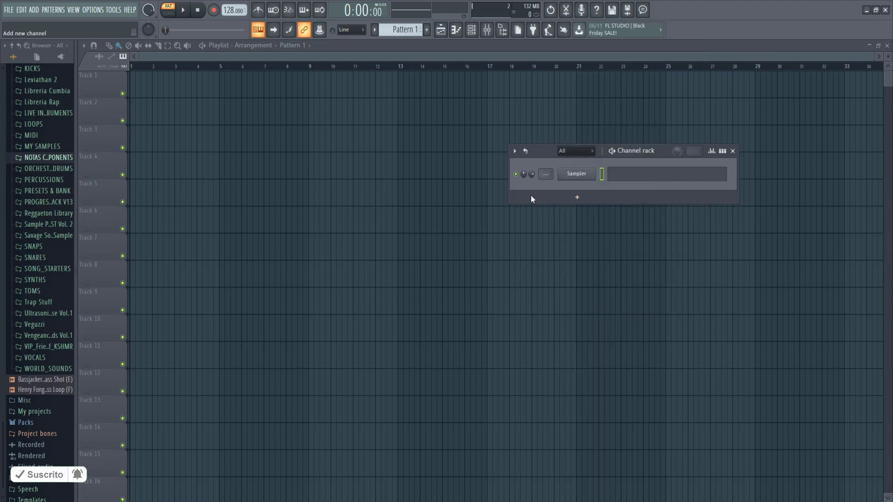
right_click(585, 179)
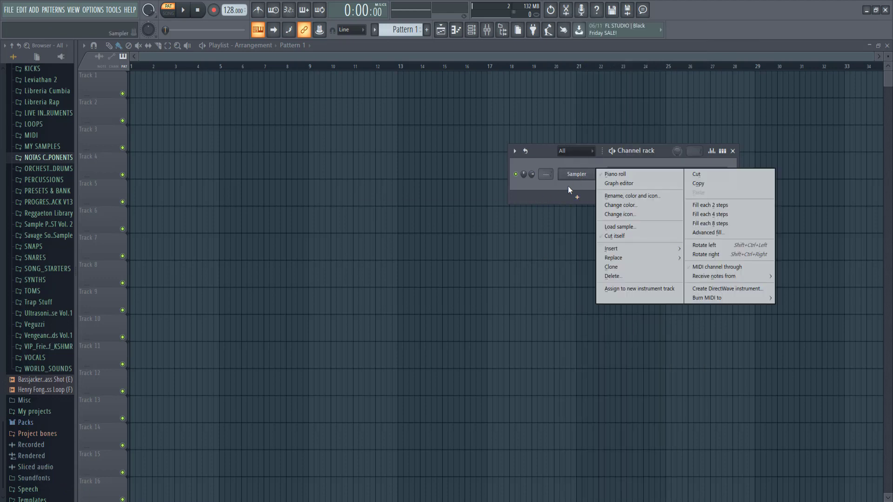
left_click(577, 198)
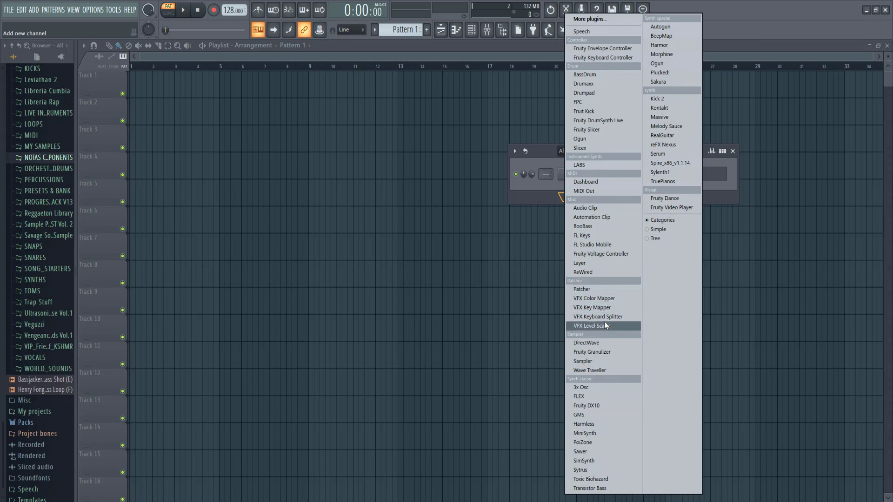
left_click(537, 210)
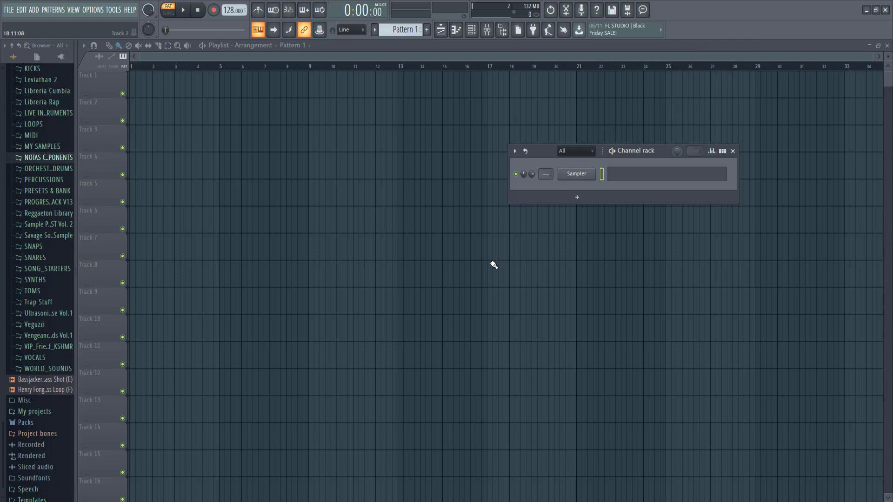
Load the SOL Menor note file from the expanded NOTAS folder onto the Sampler channel and open its piano roll
left_click(44, 158)
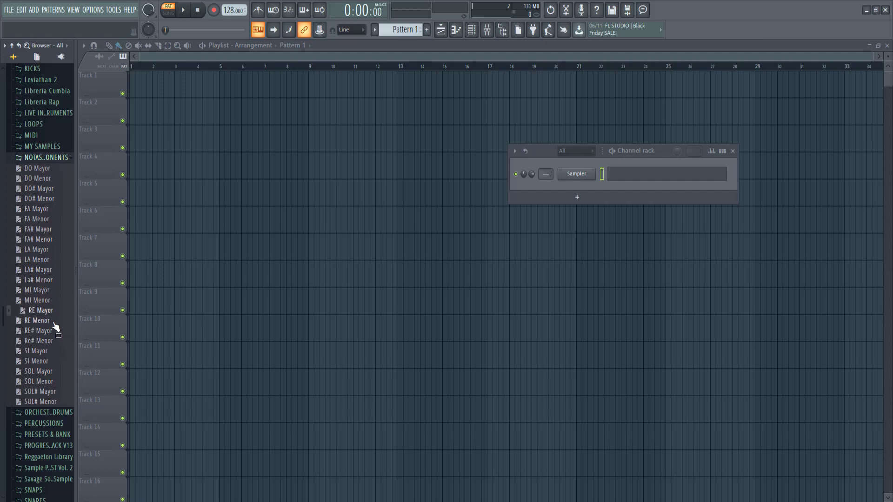
left_click(51, 342)
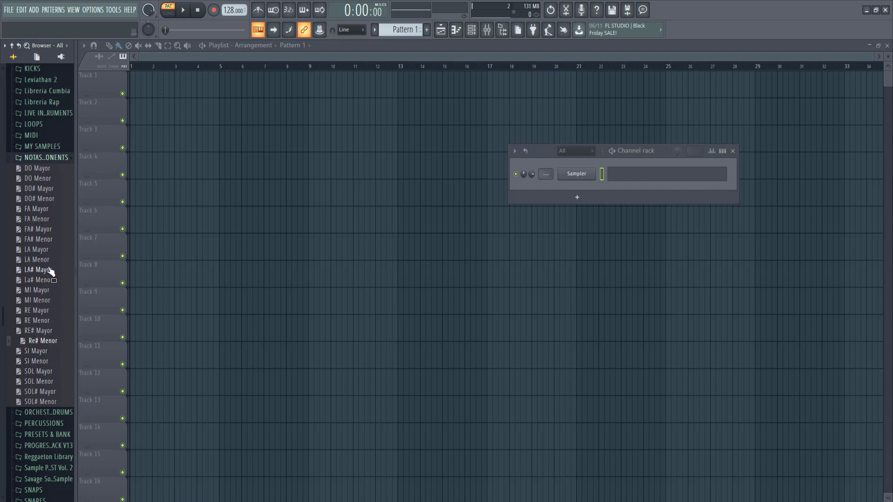
left_click_drag(44, 382, 636, 183)
left_click(637, 181)
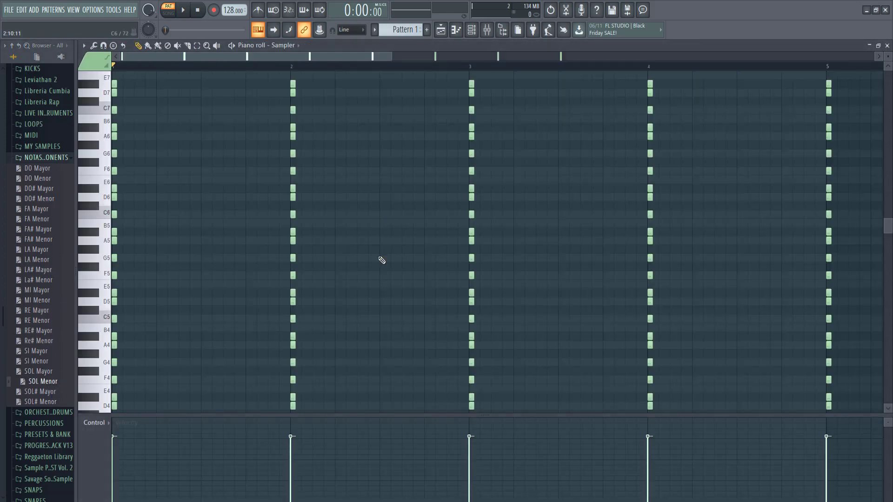
Return from the piano roll to the playlist with the channel rack shown
left_click(471, 33)
left_click(473, 34)
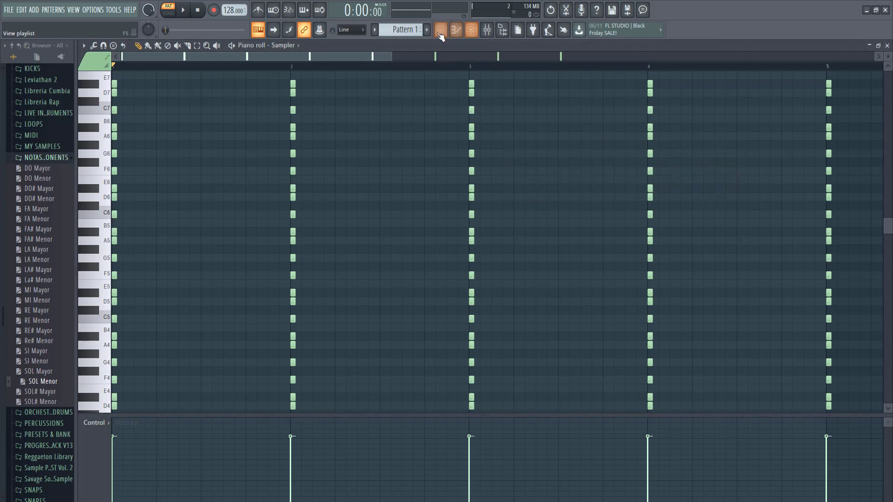
left_click(441, 31)
left_click(471, 31)
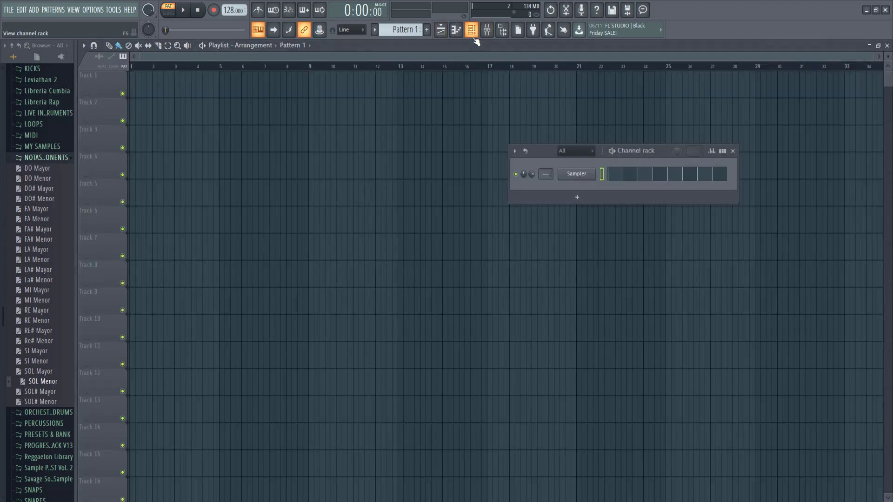
Add an FL Keys channel to the channel rack and open its piano roll
left_click(578, 200)
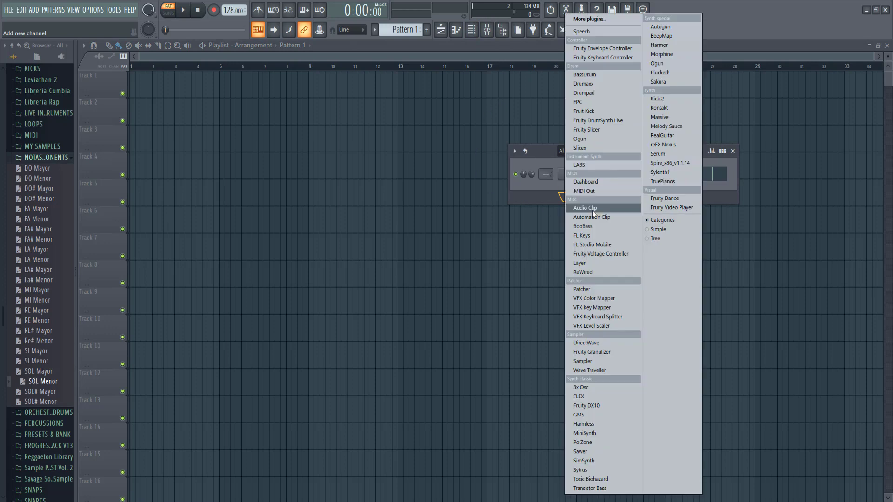
left_click(545, 194)
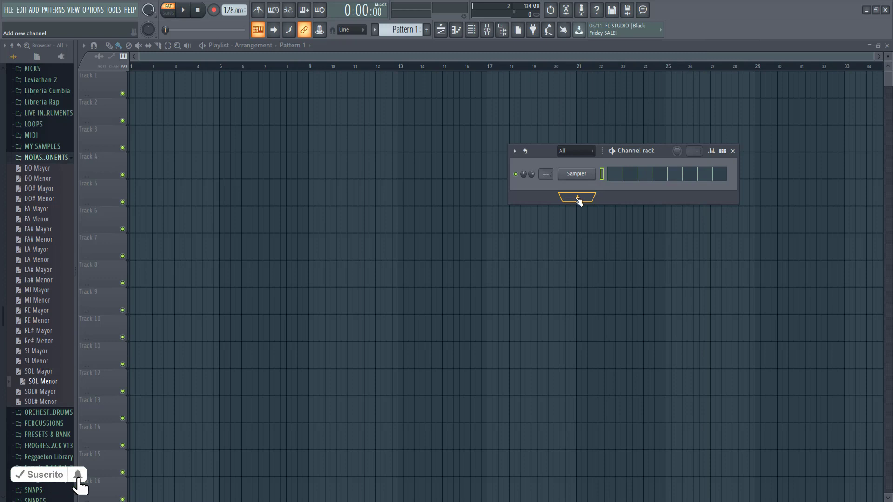
left_click(579, 196)
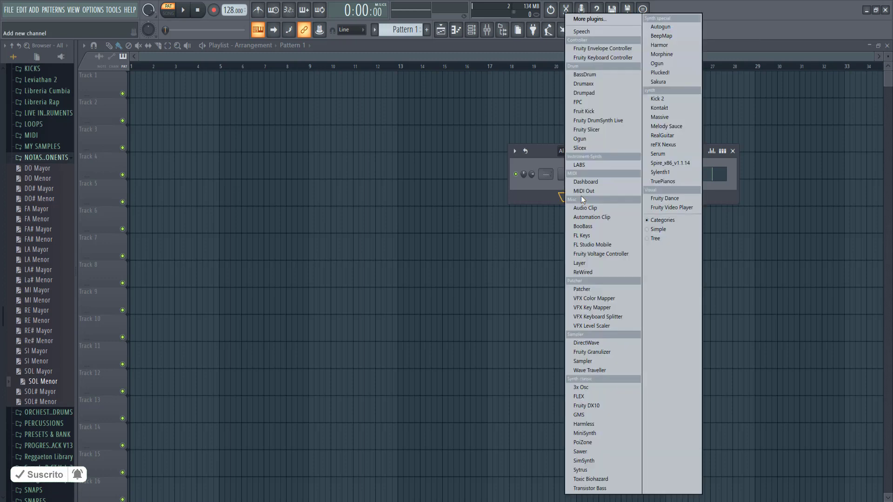
left_click(611, 240)
left_click(579, 190)
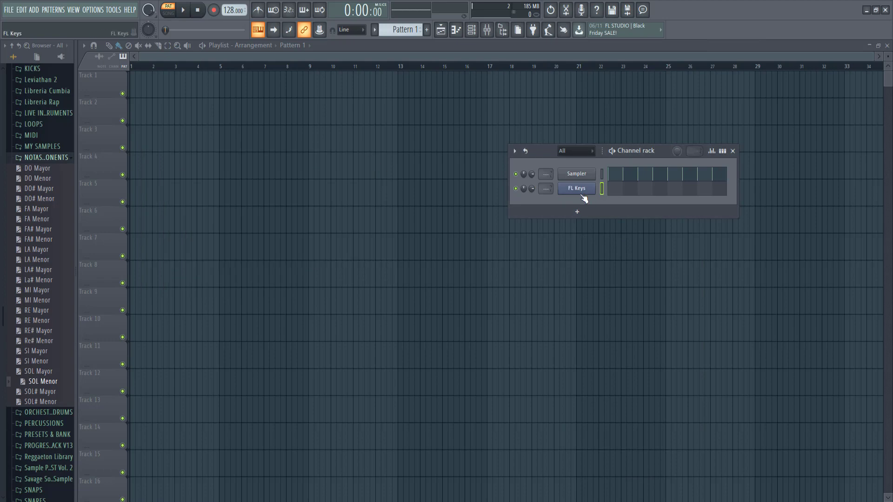
left_click(621, 195)
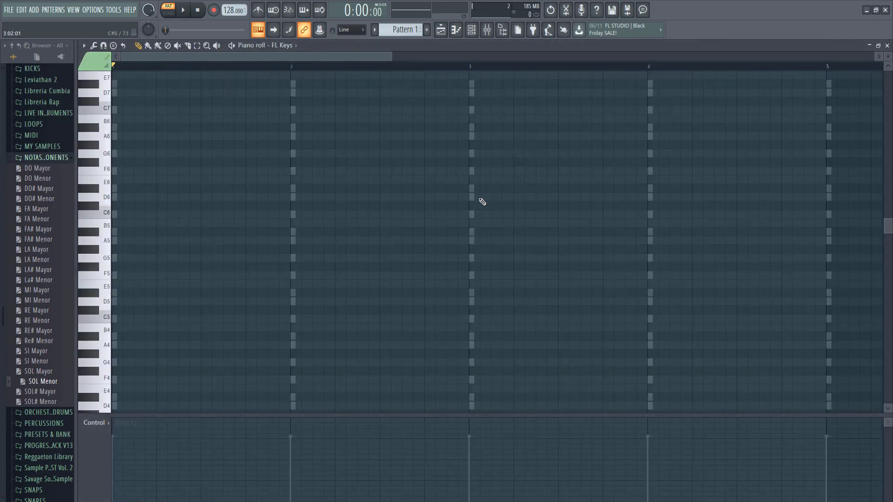
Compare the Sampler's scale notes with the FL Keys piano roll by switching between the two channels
left_click(477, 33)
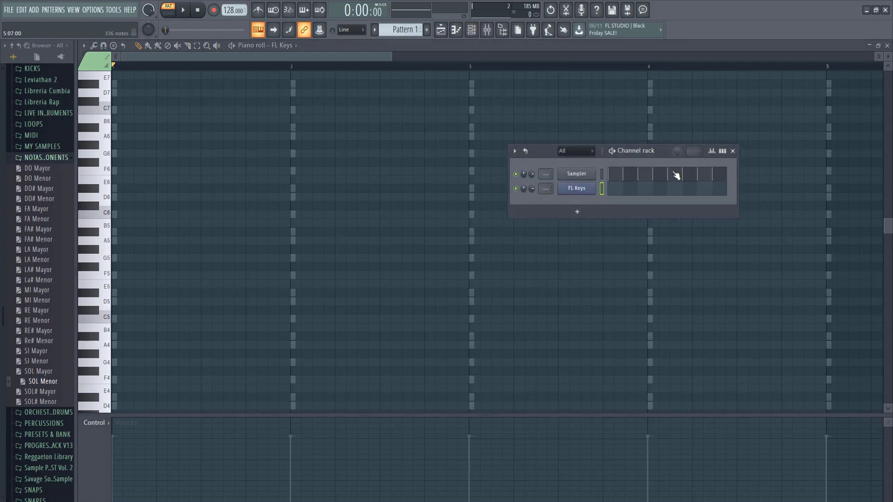
left_click(678, 176)
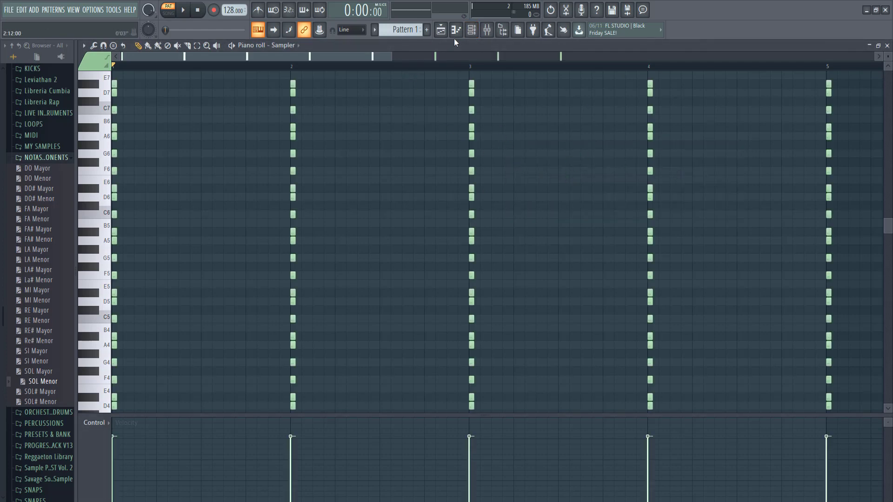
left_click(471, 30)
left_click(645, 193)
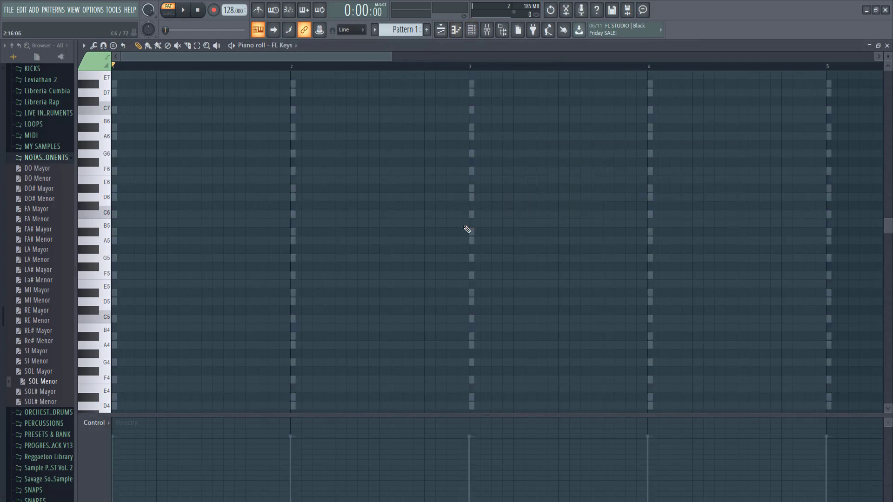
left_click(477, 35)
Check the Ghost channels setting among the piano roll's helper options
left_click(84, 46)
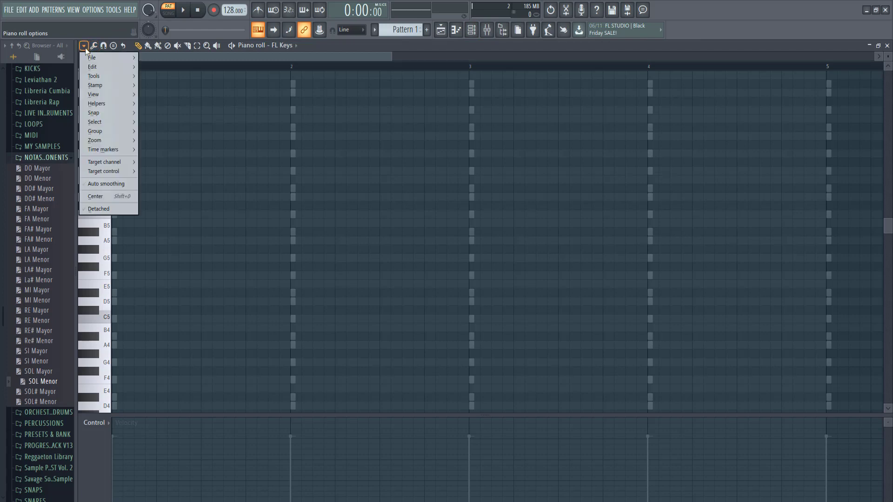
mouse_move(107, 104)
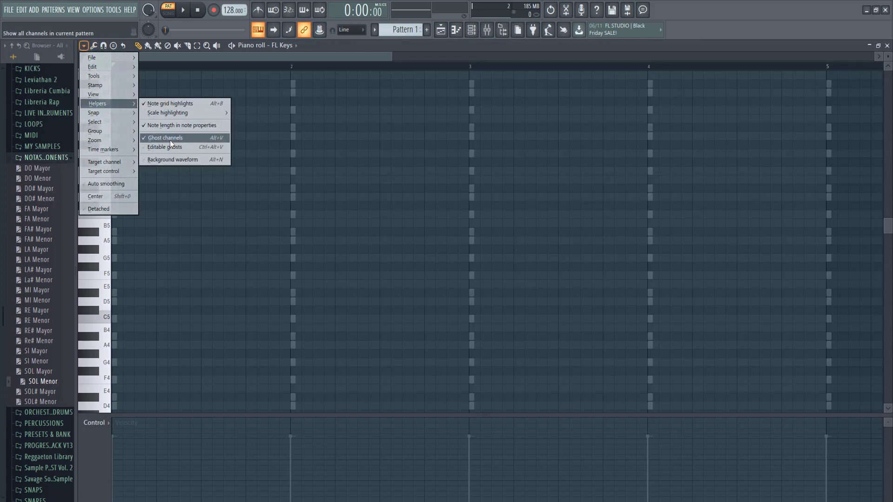
left_click(145, 139)
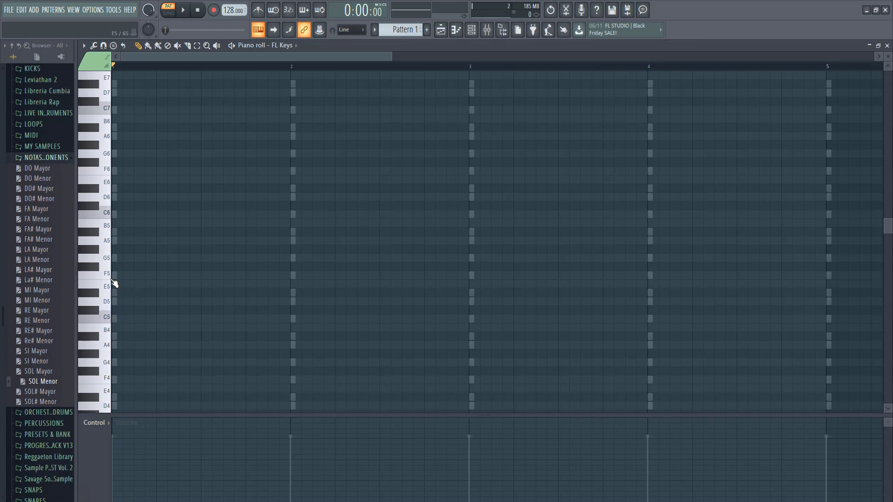
Draw a one-bar chord of G5, A#5 and D6 in bar 1 of the FL Keys piano roll and play it back
left_click_drag(118, 261, 290, 272)
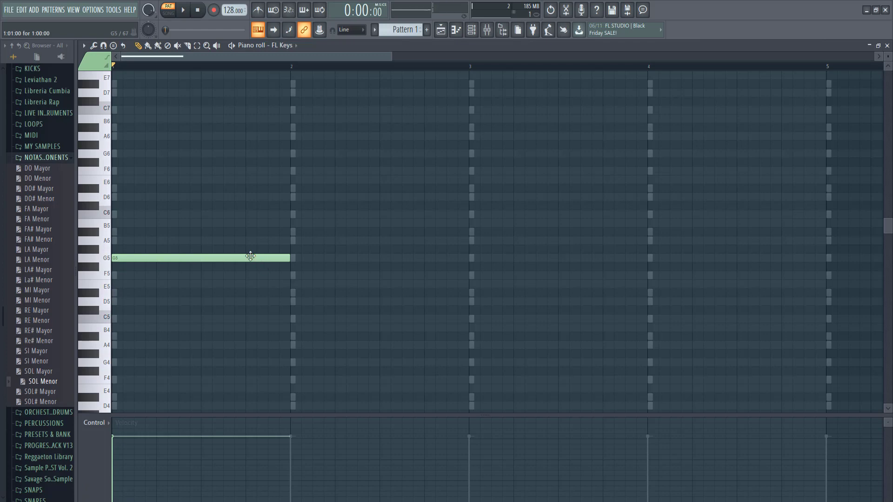
left_click(117, 231)
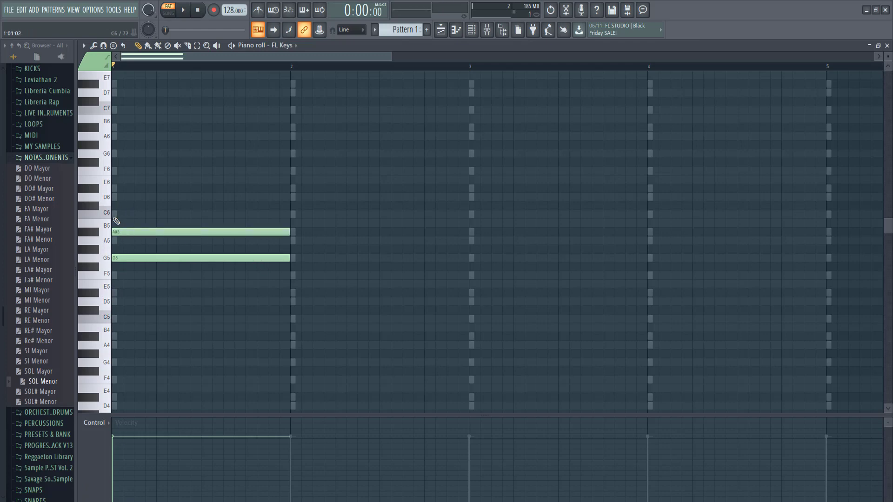
left_click(117, 197)
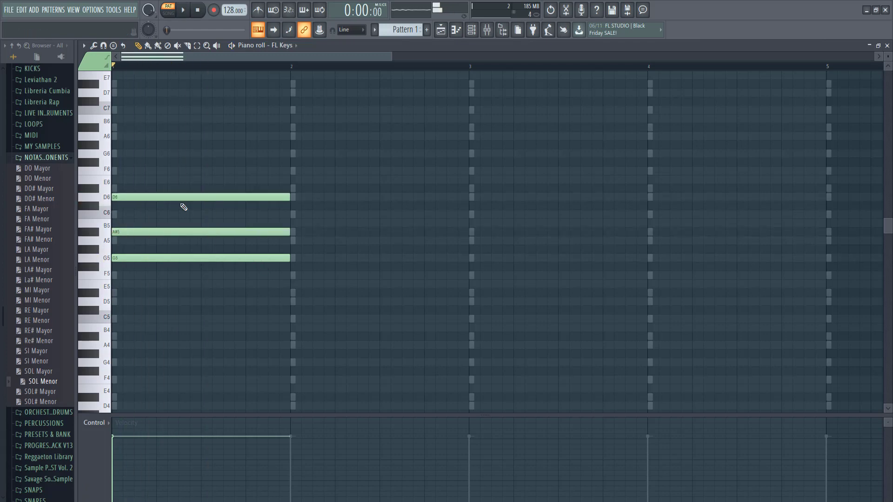
key("space")
key("space")
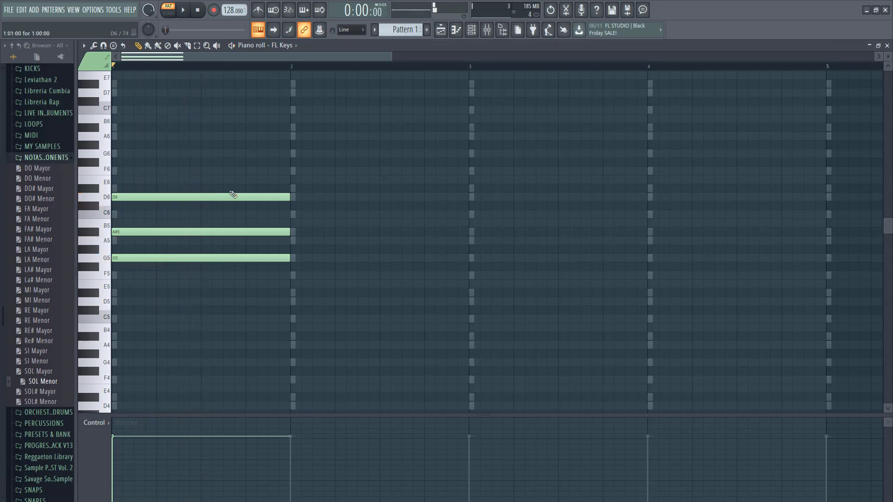
Duplicate the bar 1 chord into bar 2, transpose it to A5, C6 and E6, and play the pattern
key("ctrl+a")
key("ctrl+b")
key("shift+Up")
key("shift+Up")
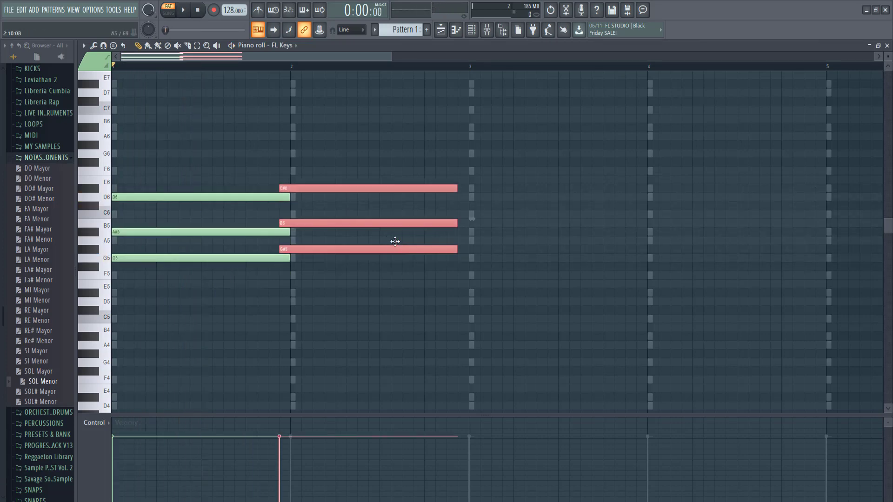
key("space")
key("space")
Rework the bar 2 chord into A#5, D6 and F6, deleting the stray D6 note that overlaps bar 3
key("space")
left_click(388, 200)
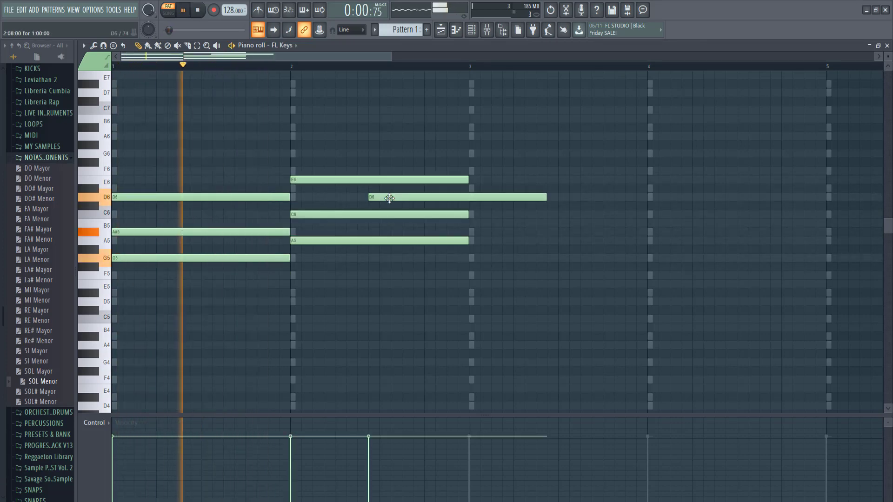
right_click(388, 199)
key("space")
left_click_drag(310, 240, 309, 171)
key("space")
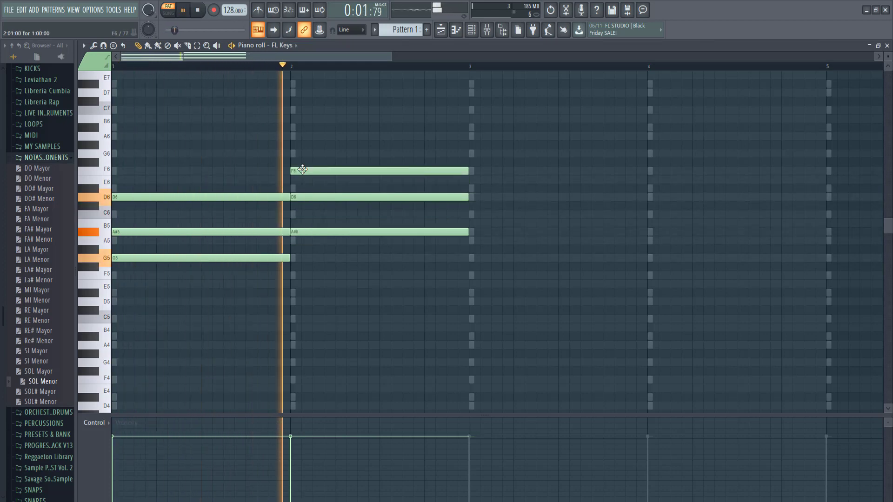
Try a copied chord of A5, C#6 and E6 in bar 3 and play the progression
key("space")
mouse_move(391, 156)
left_mouse_down("ctrl")
mouse_move(389, 236)
mouse_move(562, 254)
mouse_move(568, 241)
mouse_move(567, 261)
mouse_move(567, 241)
left_mouse_up("ctrl")
key("space")
key("space")
key("space")
left_click(554, 223, "ctrl")
key("space")
key("space")
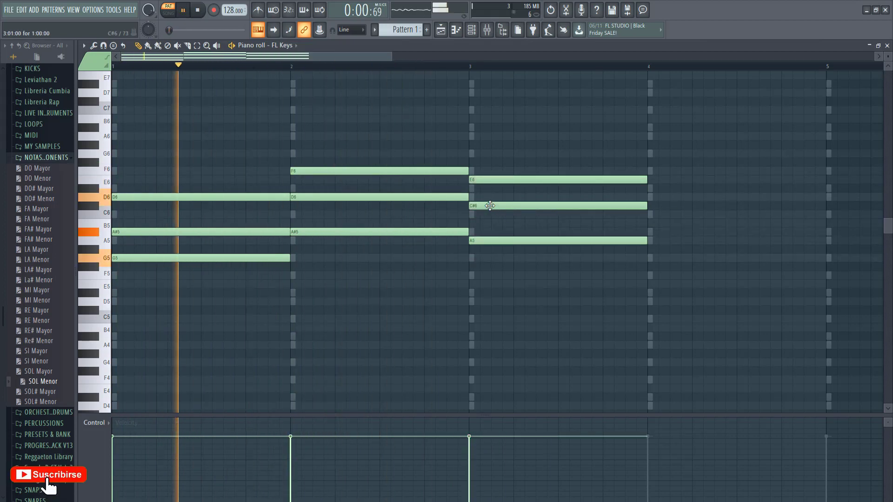
Try moving the bar 3 notes to C6, D#6 and G6 while auditioning the progression, and delete all three notes
left_click_drag(490, 206, 492, 215)
key("space")
left_click_drag(493, 181, 494, 189)
key("space")
left_click_drag(511, 240, 508, 257)
mouse_move(499, 216)
left_mouse_down()
mouse_move(495, 234)
mouse_move(494, 215)
left_mouse_up()
key("space")
key("space")
left_click_drag(493, 257, 488, 152)
key("space")
right_click(489, 154)
right_click(493, 188)
right_click(495, 215)
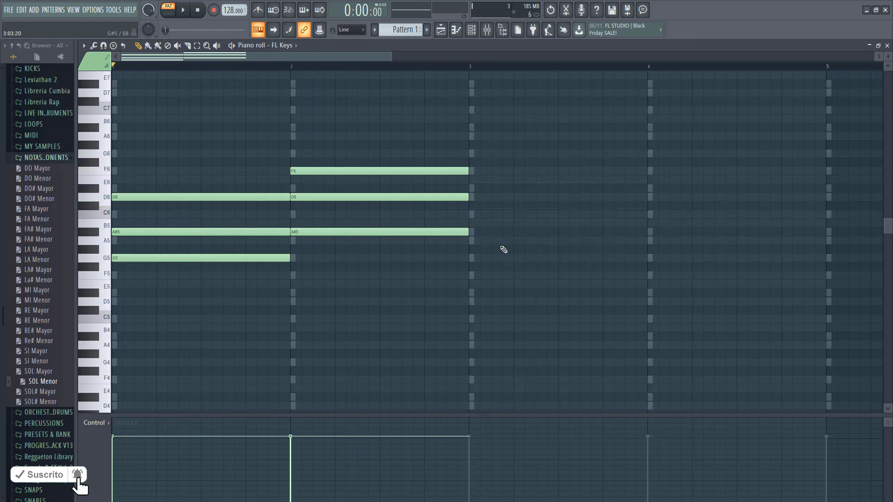
Build a one-bar chord of F5, A5 and C6 in bar 3 and play the progression
key("space")
left_click_drag(475, 275, 475, 275)
left_click(480, 216)
key("space")
left_click_drag(502, 201, 549, 291)
key("space")
Place a one-bar chord of D#5, F#5 and A#5 in bar 4
left_click_drag(519, 277, 698, 305)
left_click(712, 320)
right_click(715, 321)
left_click_drag(686, 268, 682, 278)
key("space")
left_click_drag(672, 228, 686, 291)
Delete the stray E5 note in bar 4 and raise the chord's middle note to G5 while auditioning the progression
left_click(685, 288)
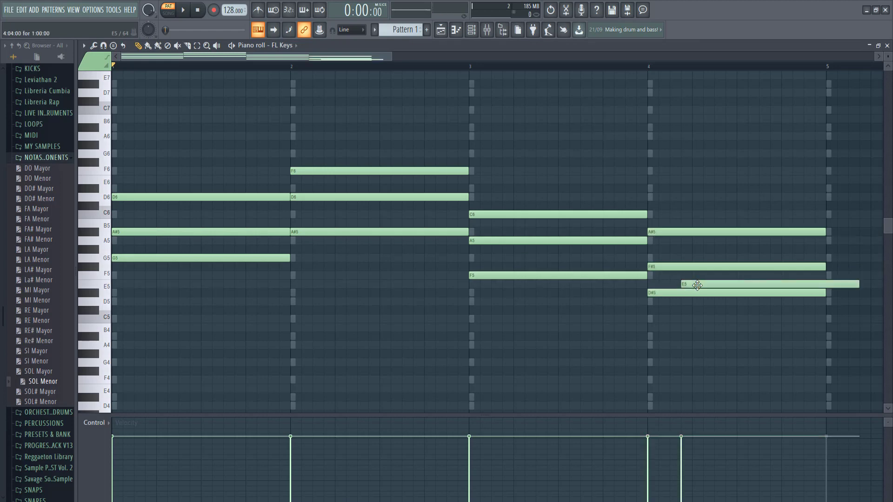
key("space")
right_click(697, 285)
left_click_drag(665, 268, 666, 259)
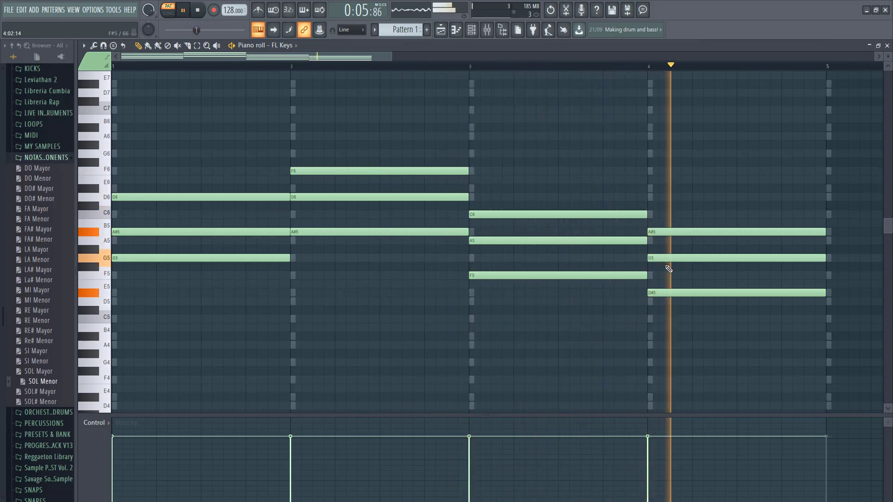
Lower the bottom note of all four chords one octave to G4, A#4, F4 and D#4, and play the progression
key("space")
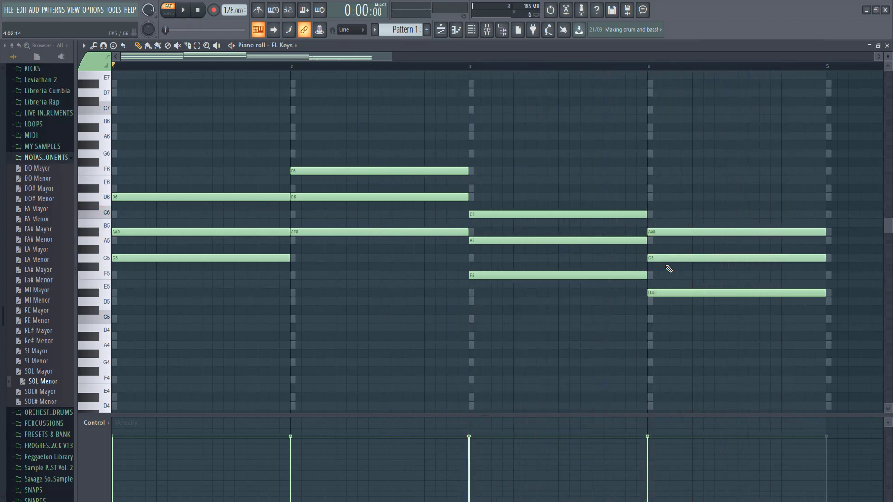
scroll(517, 342, "down", 2)
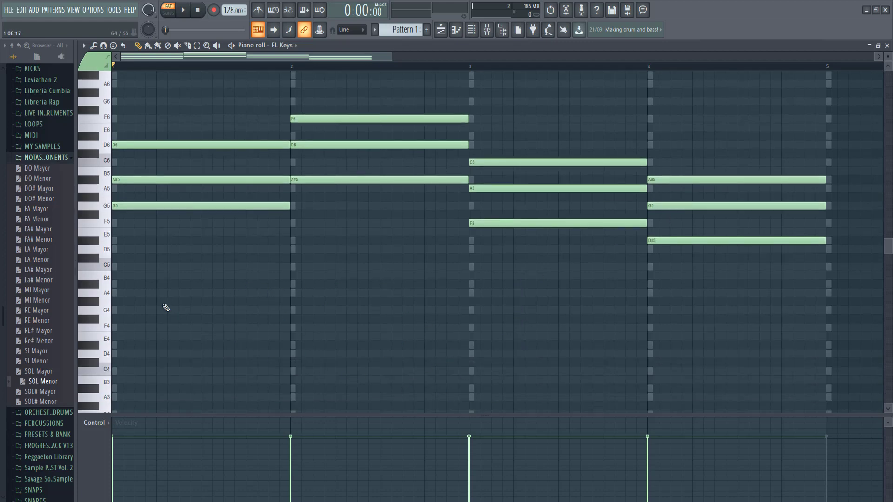
scroll(169, 304, "up", 1)
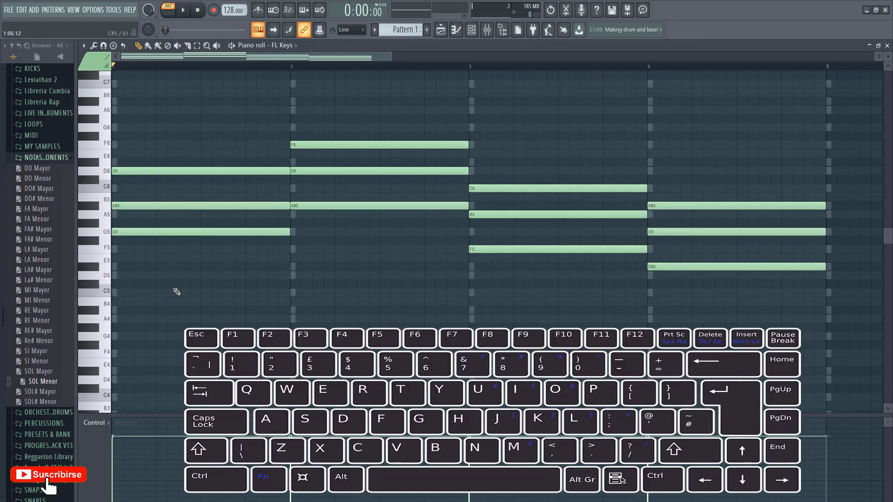
left_click(194, 232, "ctrl")
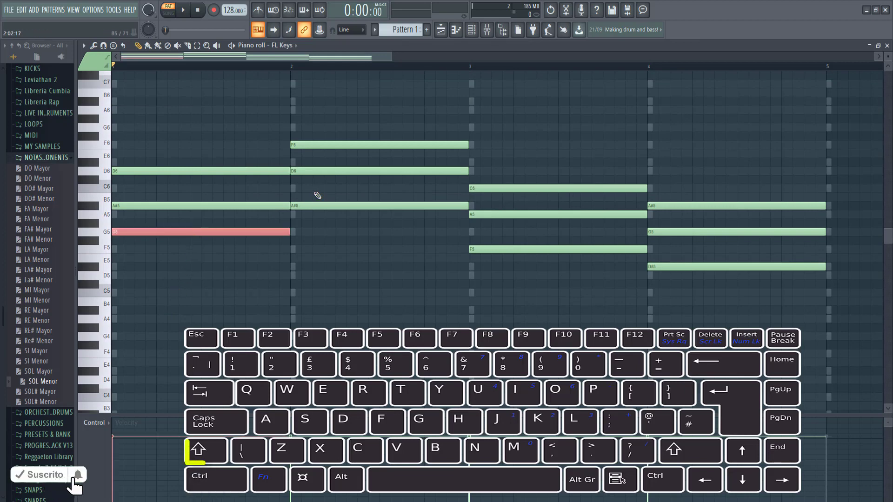
left_click(354, 206, "shift")
left_click(558, 249, "shift")
left_click(669, 266, "shift")
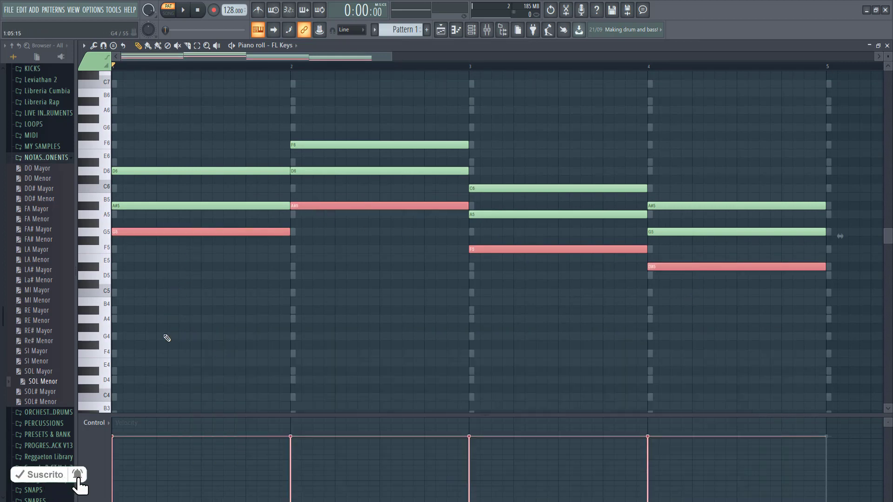
scroll(166, 334, "down", 1)
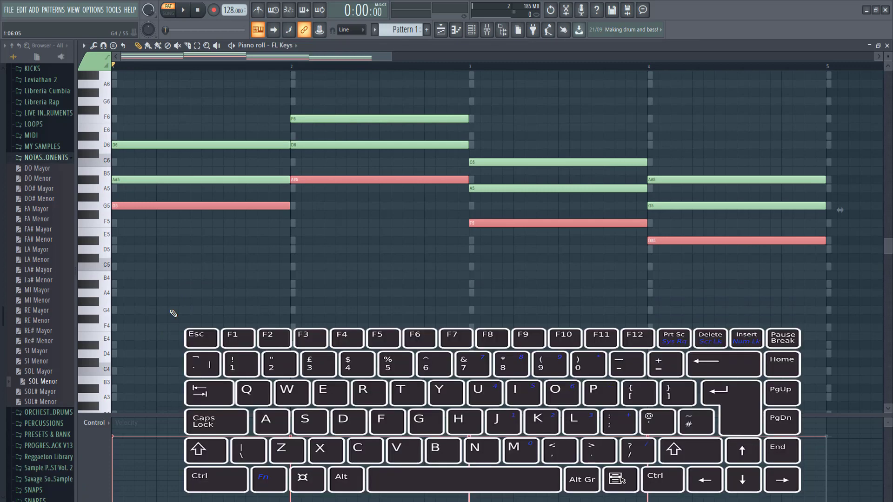
key("ctrl")
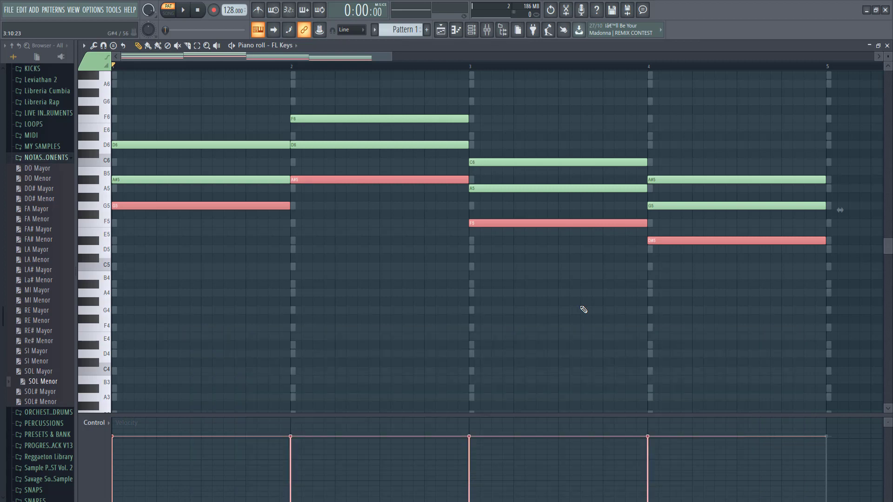
key("ctrl+Down")
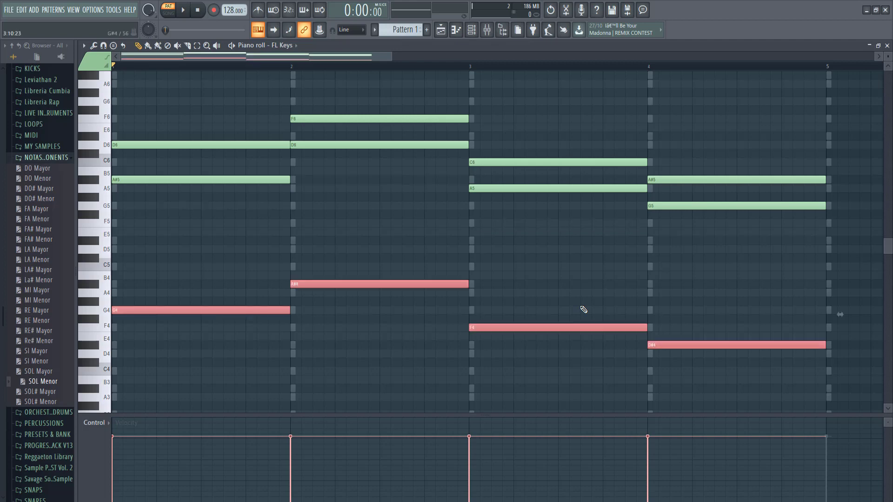
key("space")
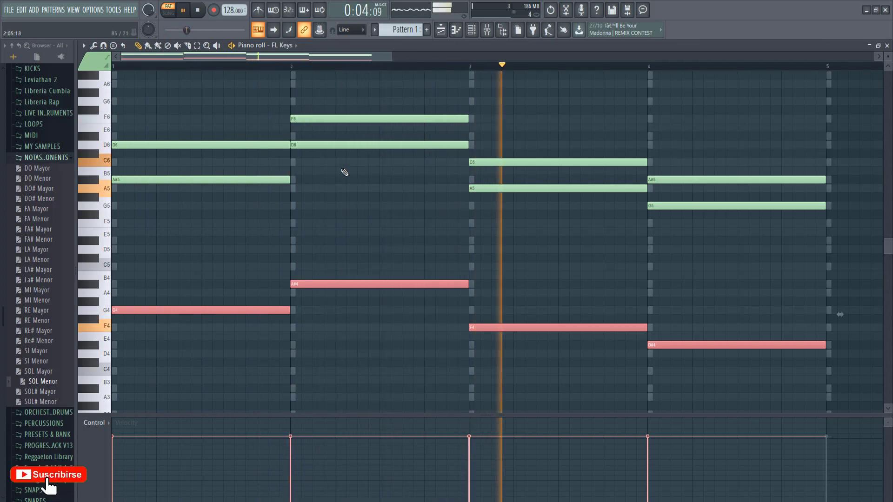
key("space")
Lower the top note of each chord one octave to D5, F5, C5 and A#4, and play the progression from the start
left_click(189, 65)
left_click(185, 130, "ctrl")
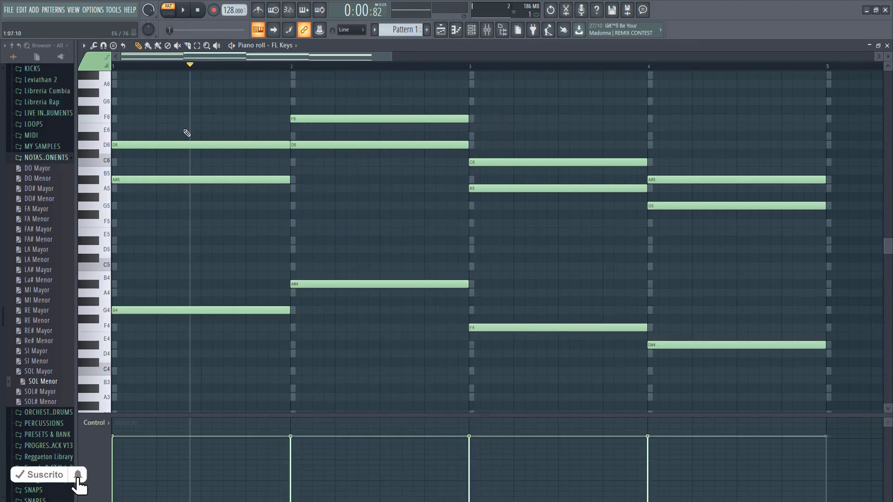
left_click(190, 144, "ctrl")
left_click(333, 118, "ctrl")
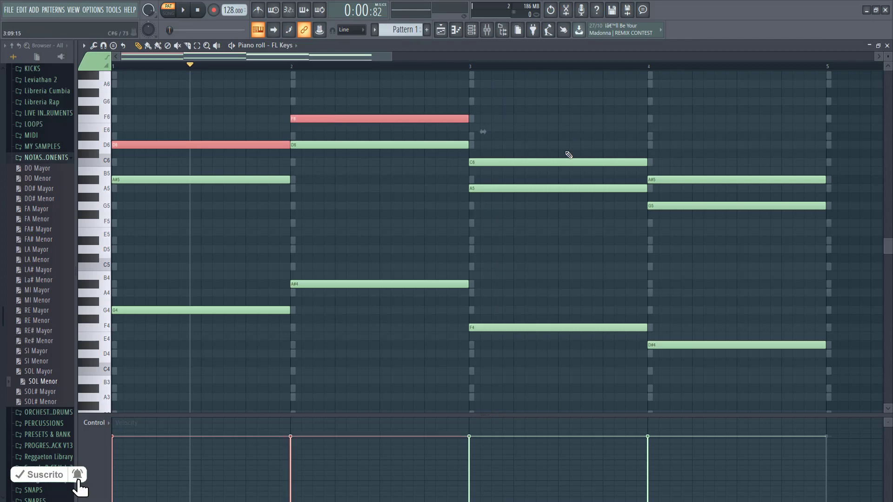
left_click(621, 162, "ctrl")
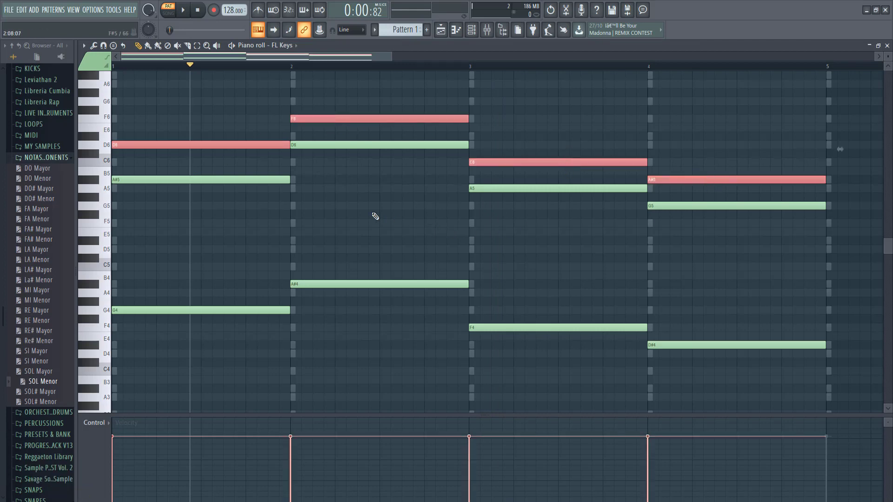
key("ctrl+Down")
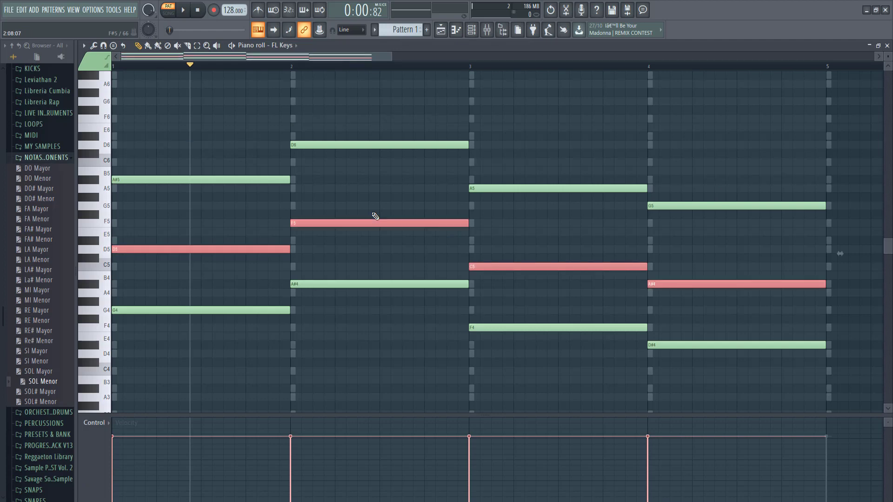
left_click(115, 68)
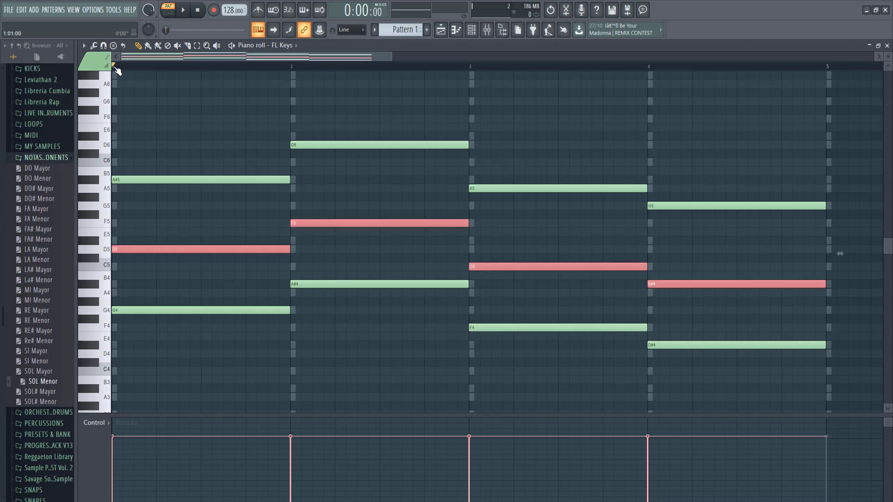
key("space")
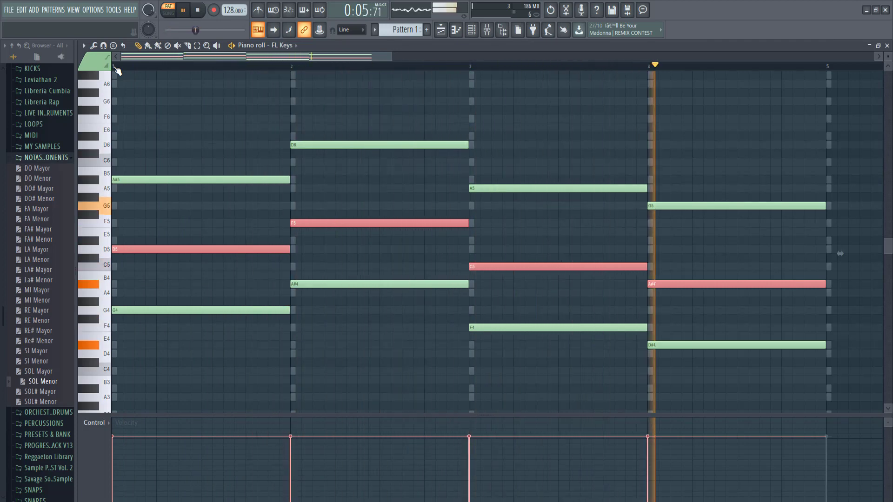
key("space")
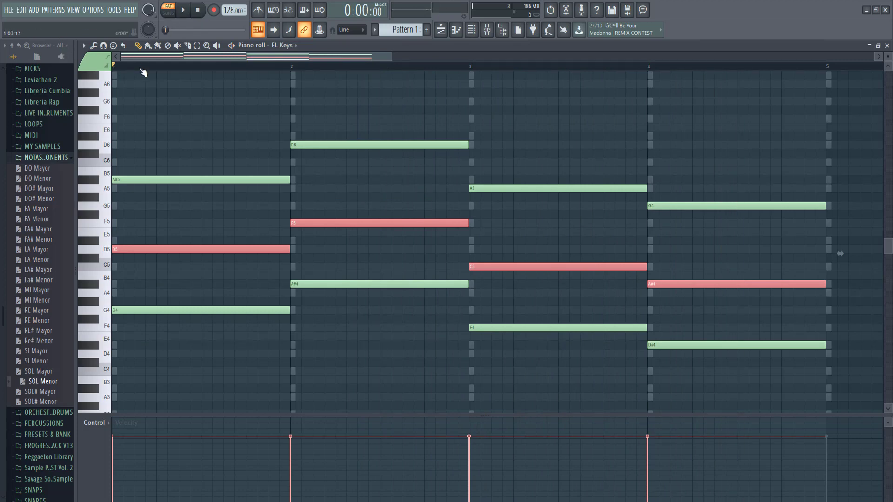
Duplicate the four bass notes one octave higher at G5, A#5, F5 and D#5, audition the progression, and deselect the notes
left_click(139, 67)
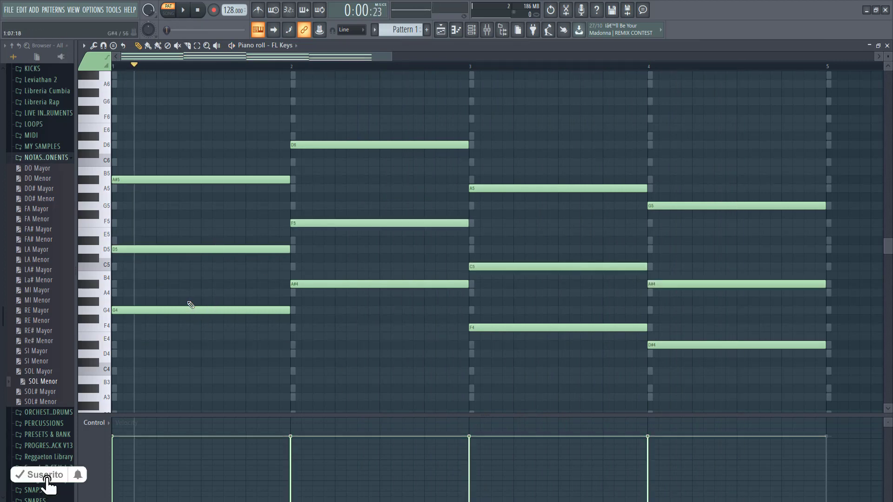
left_click(220, 307)
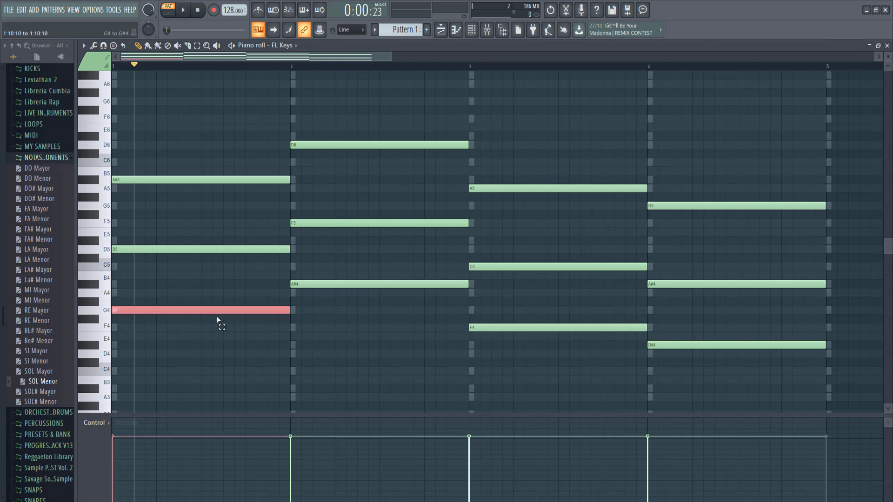
left_click(352, 283, "ctrl")
left_click(546, 328, "ctrl")
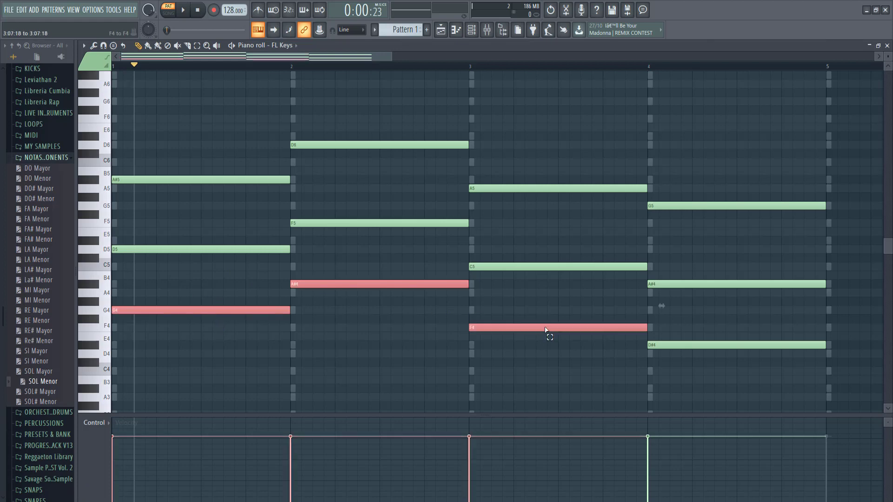
left_click(693, 344, "ctrl")
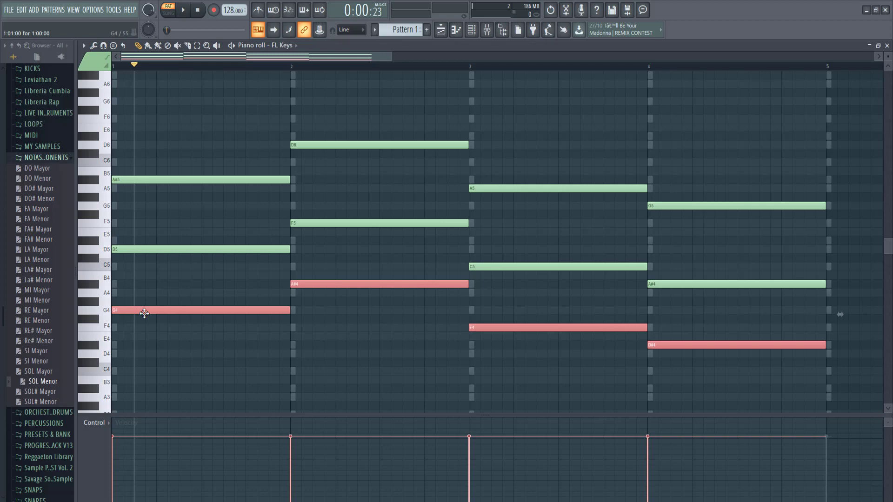
left_click_drag(144, 313, 152, 303)
key("ctrl+z")
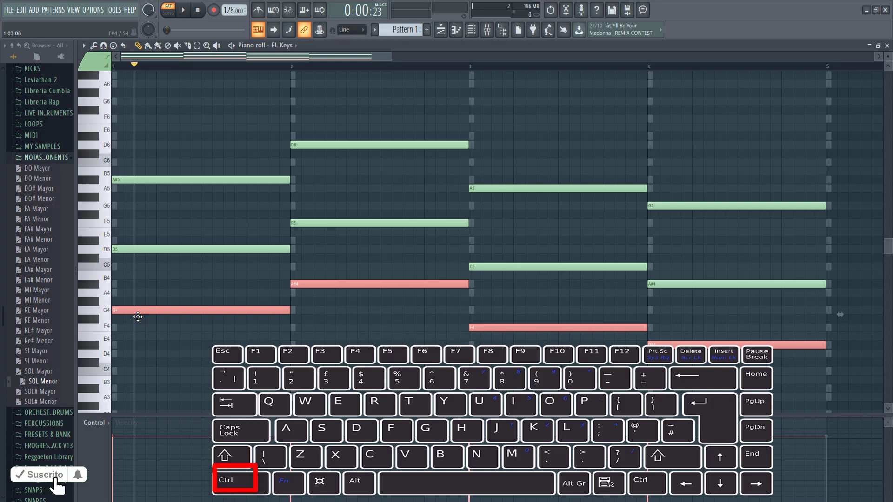
key("ctrl+Up")
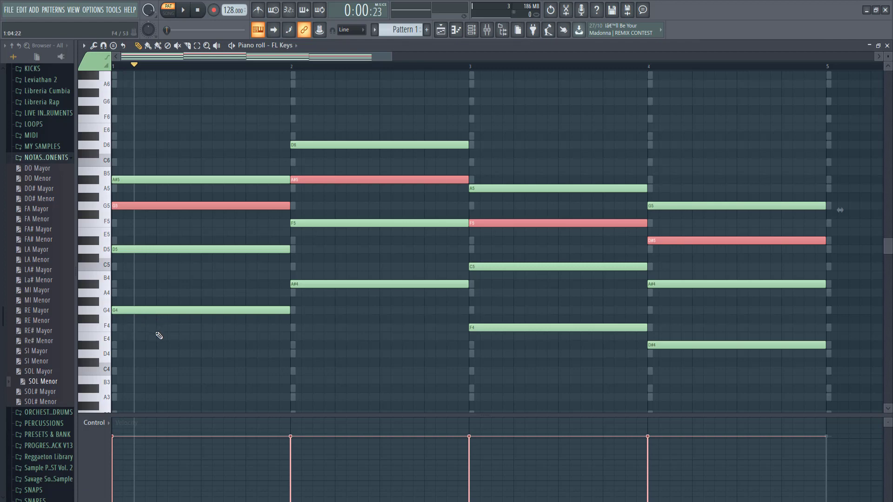
scroll(320, 393, "up", 3)
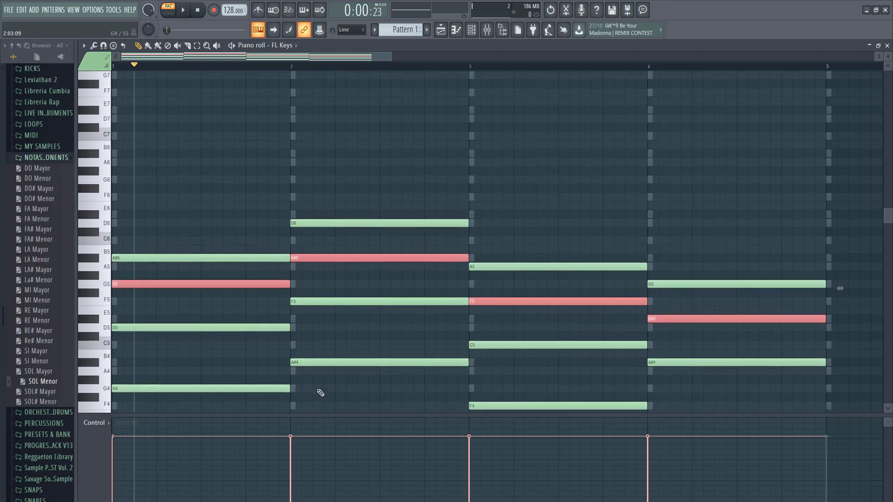
key("space")
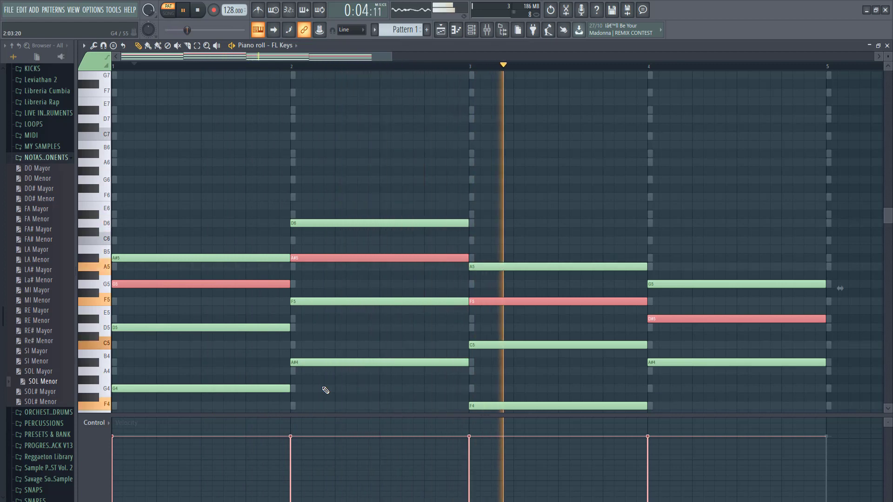
key("space")
scroll(326, 390, "down", 2)
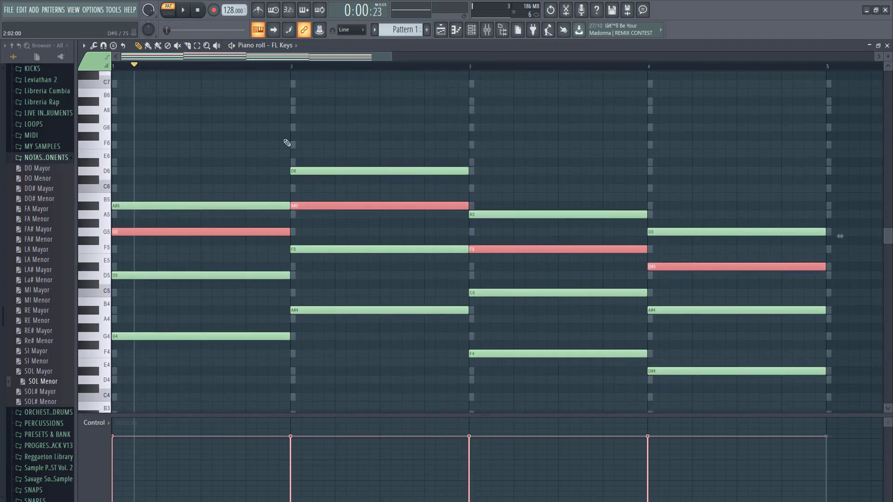
left_click(236, 66)
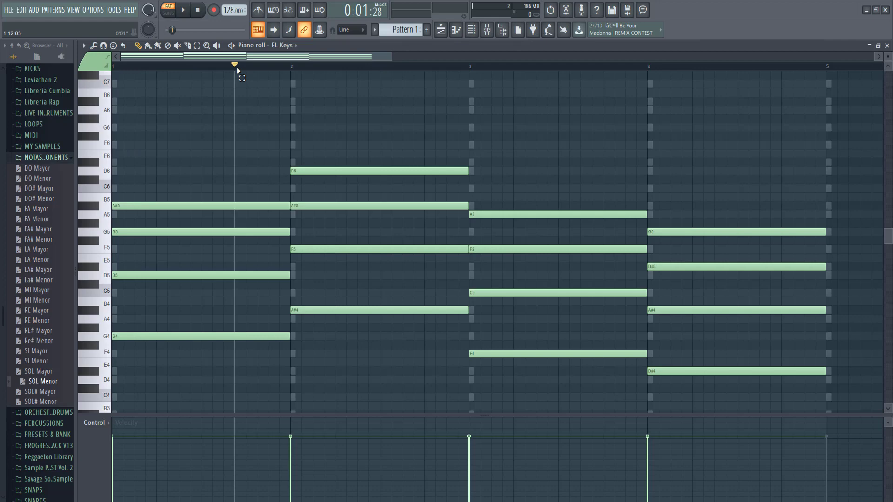
Chop all chord notes into eight equal pieces per bar with the Chopper, auditioning a different time multiplier before accepting
scroll(702, 176, "down", 1)
key("ctrl+a")
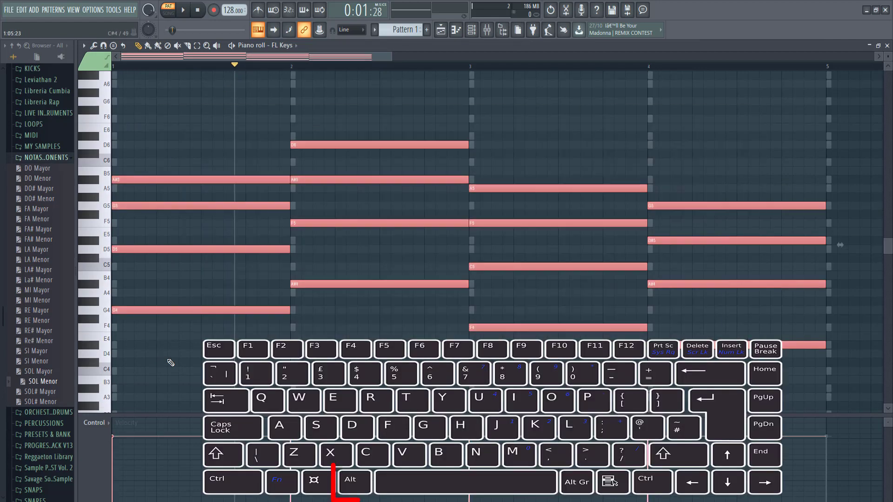
key("alt+u")
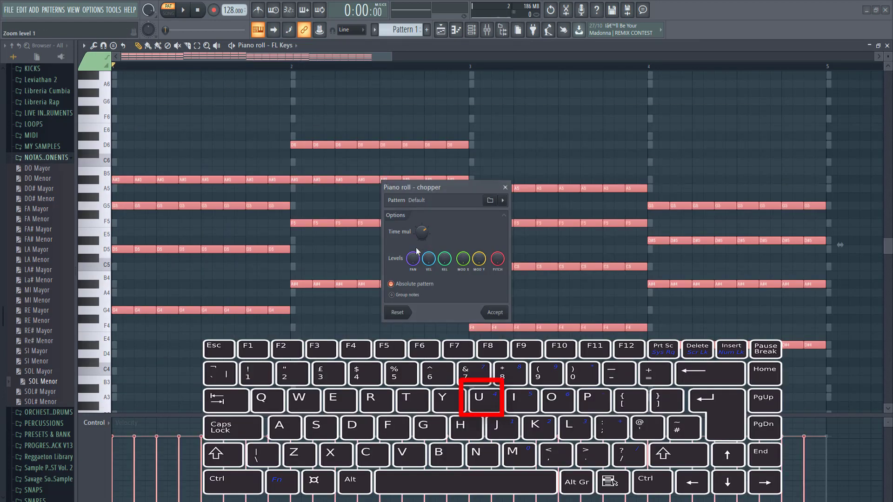
left_click_drag(420, 232, 421, 227)
key("space")
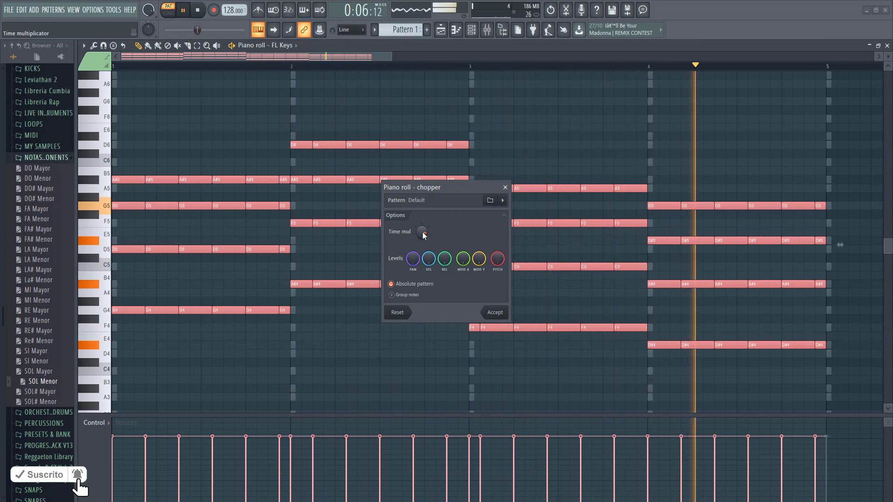
key("space")
left_click_drag(424, 235, 423, 240)
left_click(495, 313)
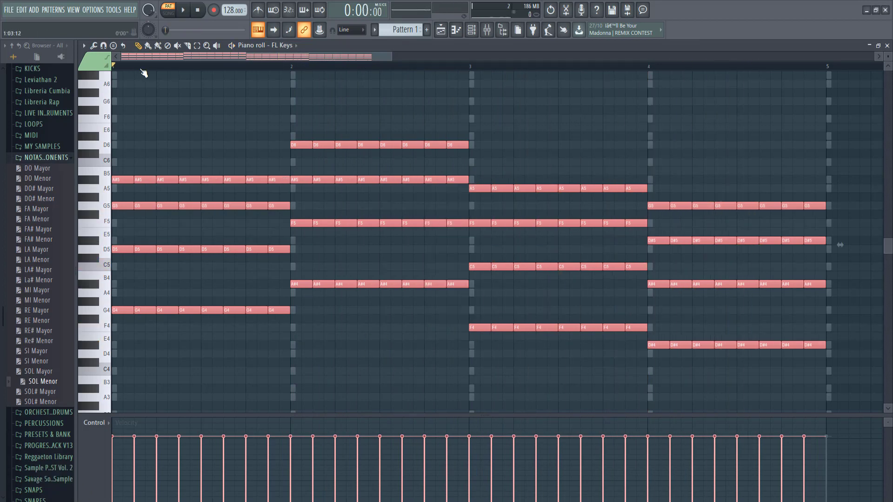
Replace the FL Keys instrument in the channel rack with reFX Nexus, keeping the chord notes
scroll(355, 308, "down", 1)
key("F6")
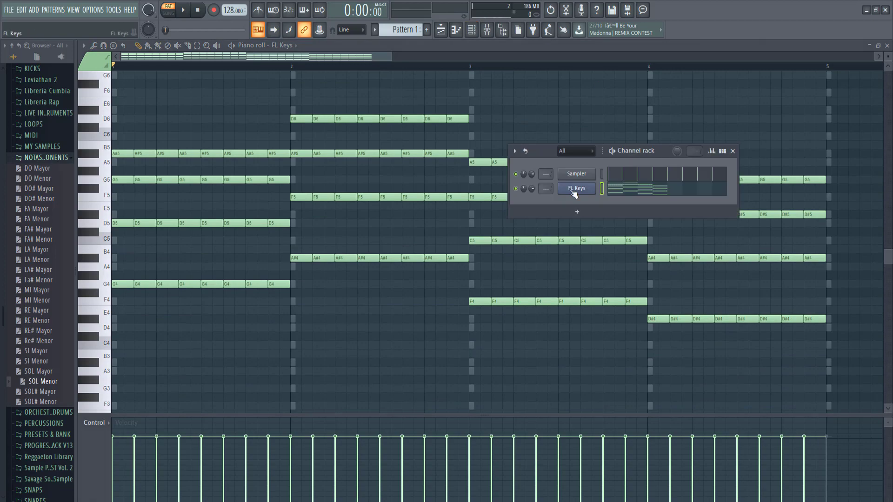
right_click(575, 190)
mouse_move(613, 263)
left_click(780, 156)
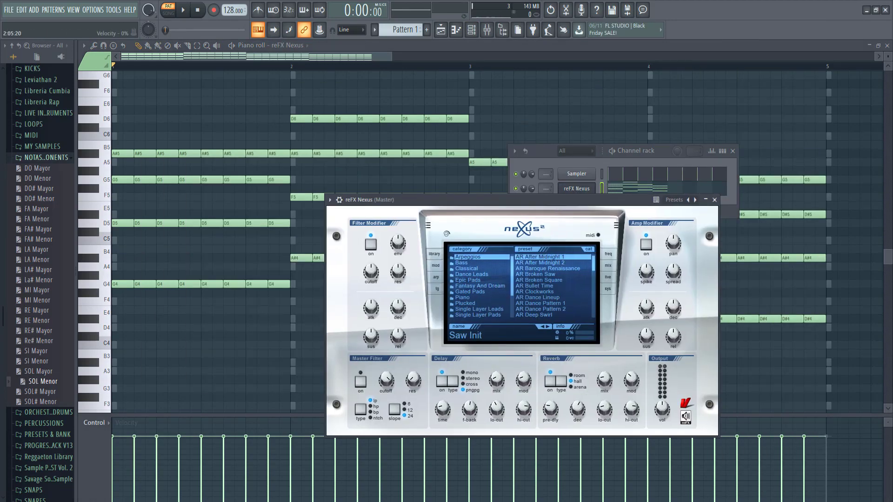
Browse the presets in the Piano and Plucked categories of Nexus
left_click(463, 286)
left_click_drag(594, 260, 596, 300)
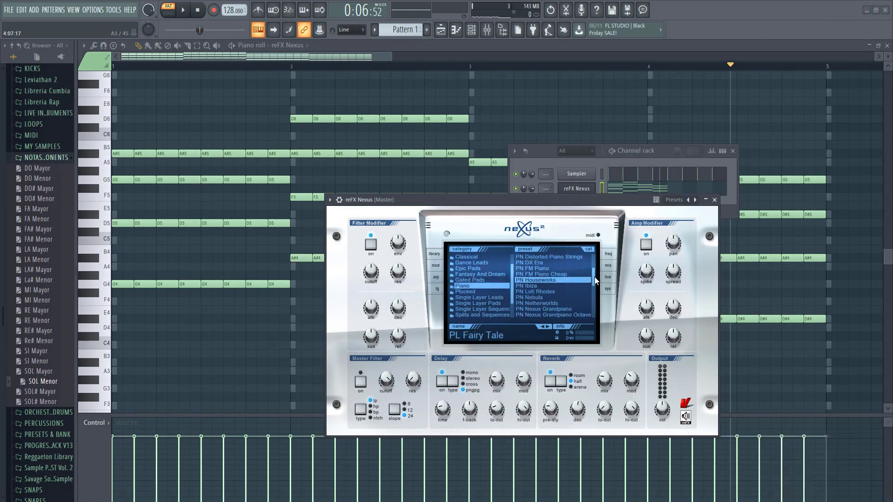
left_click(475, 292)
mouse_move(593, 263)
left_mouse_down()
mouse_move(591, 305)
mouse_move(592, 277)
left_mouse_up()
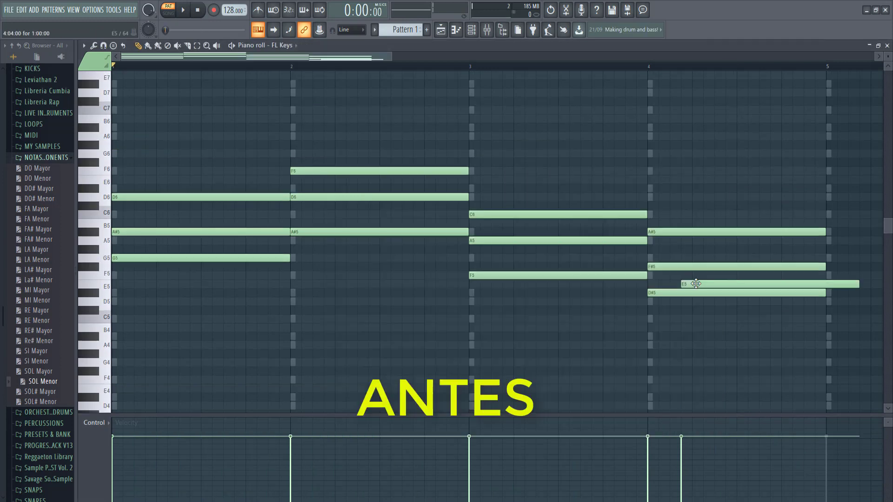
key("space")
left_click_drag(666, 261, 667, 252)
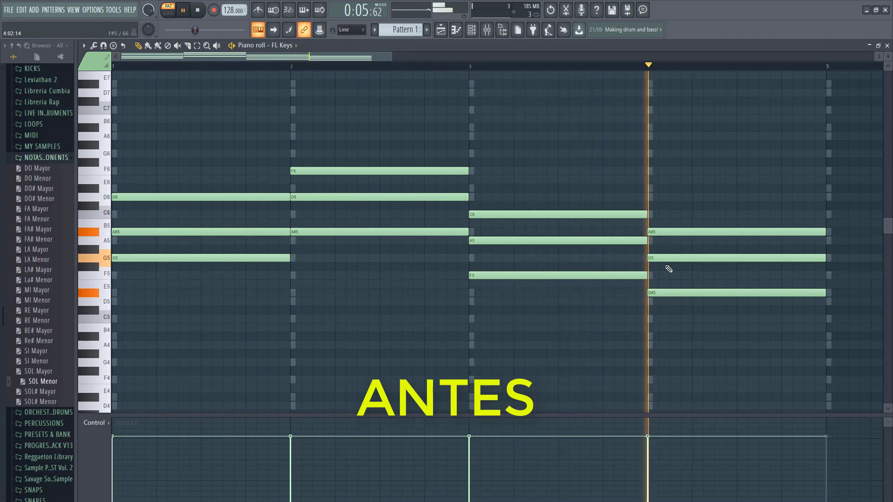
Audition the original sustained chord progression and the chopped reFX Nexus version for comparison, and stop playback
key("space")
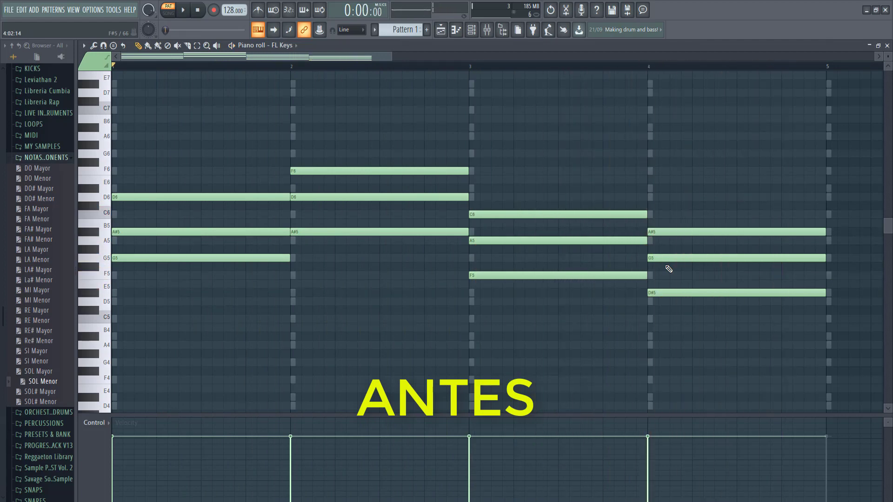
key("space")
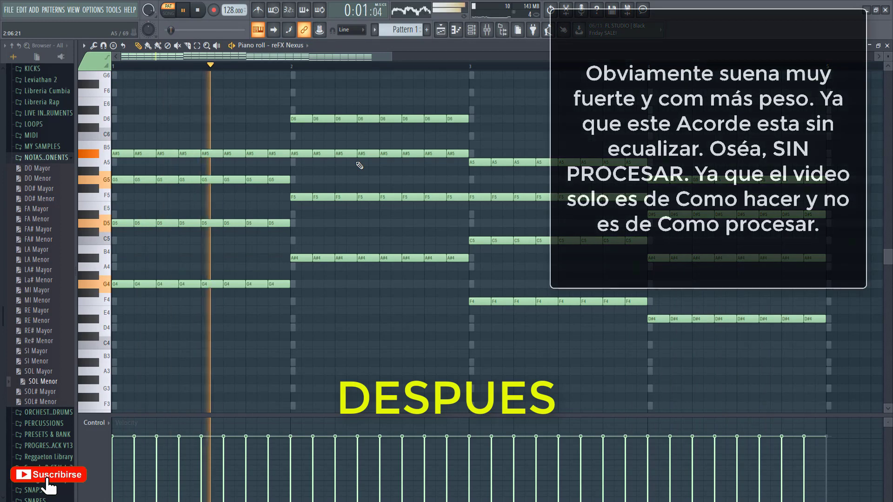
scroll(423, 326, "down", 2)
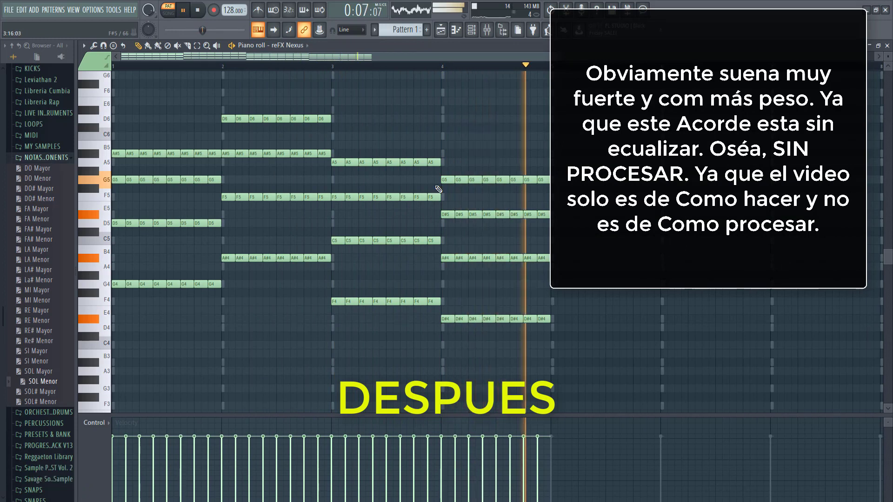
key("space")
scroll(400, 258, "up", 3)
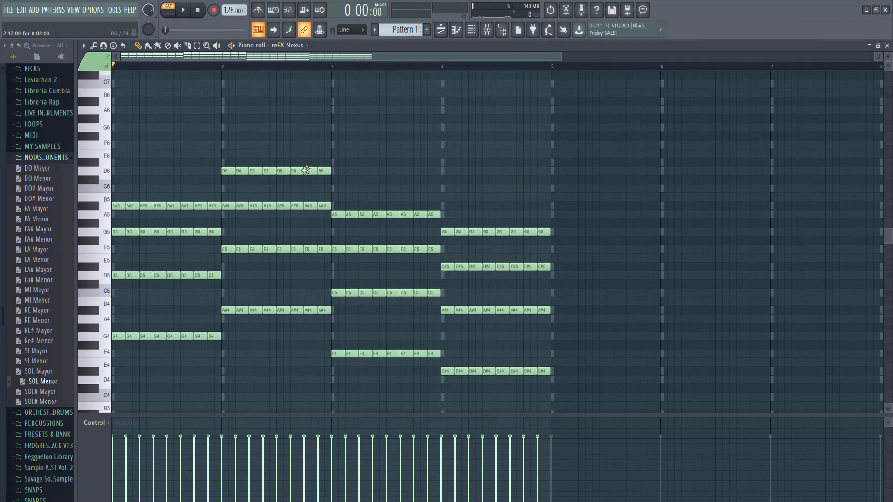
scroll(307, 171, "up", 3)
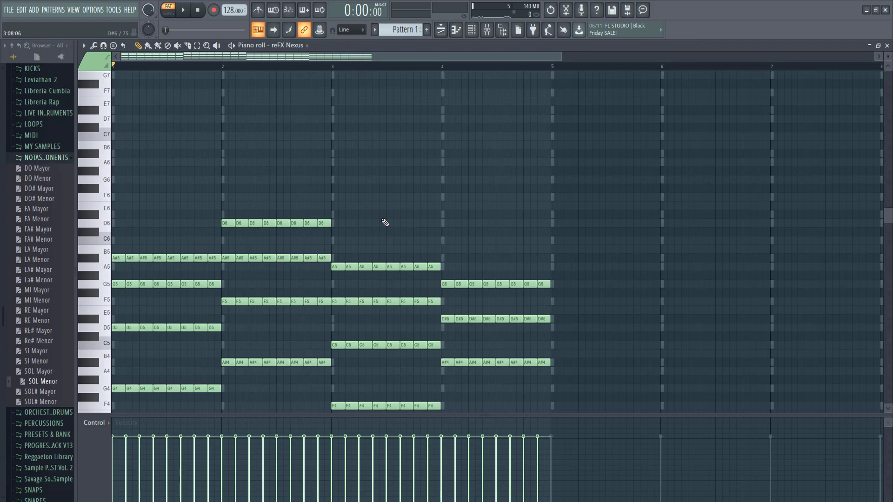
scroll(385, 223, "down", 3)
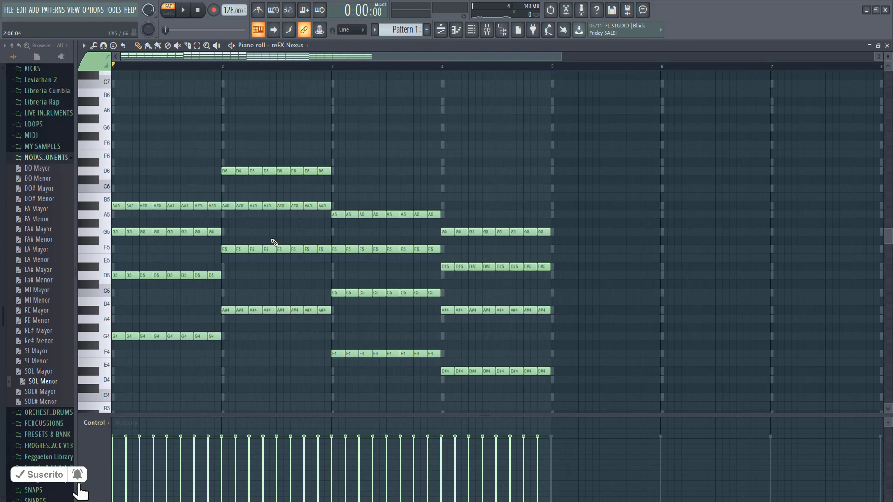
scroll(274, 242, "up", 3)
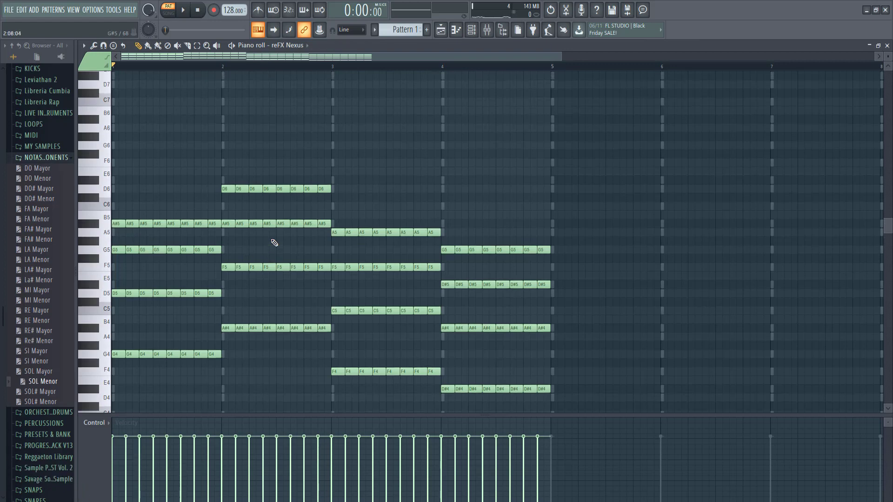